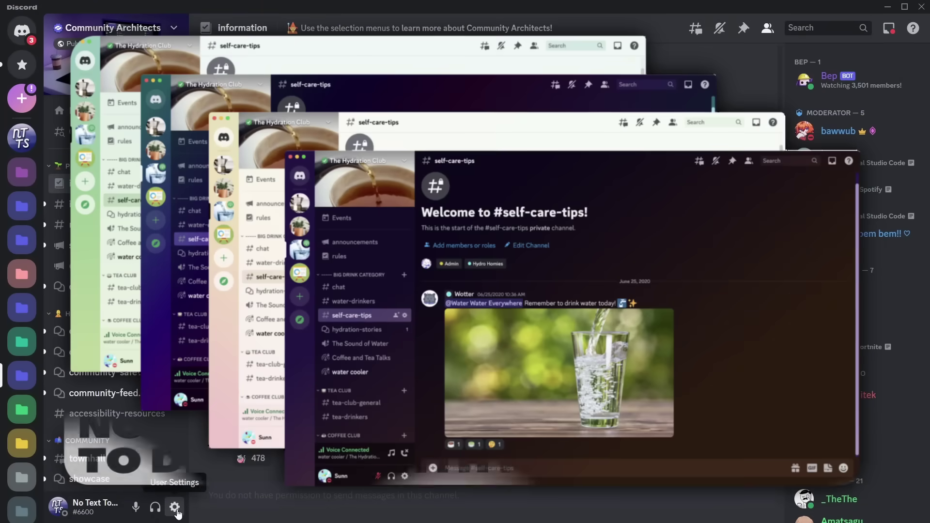
Open the theme preview from the appearance settings and preview the light color themes from Mint Apple through Desert Khaki
{"action": "left_click", "coordinate": [174, 507]}
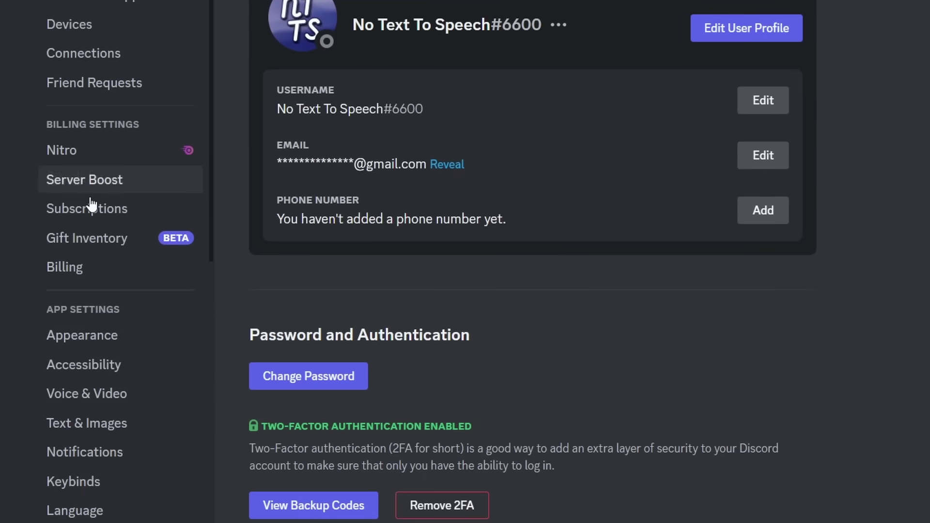
{"action": "left_click", "coordinate": [79, 335]}
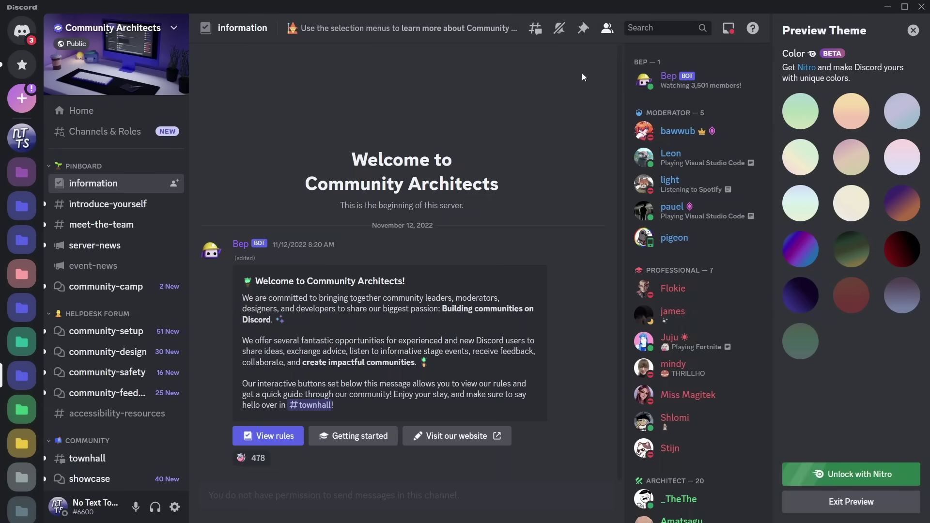
{"action": "left_click", "coordinate": [808, 112]}
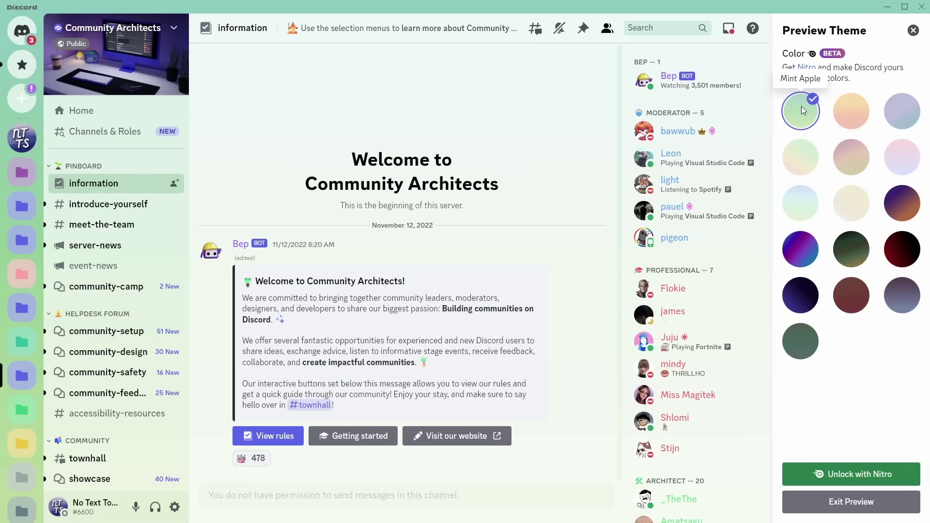
{"action": "left_click", "coordinate": [857, 112]}
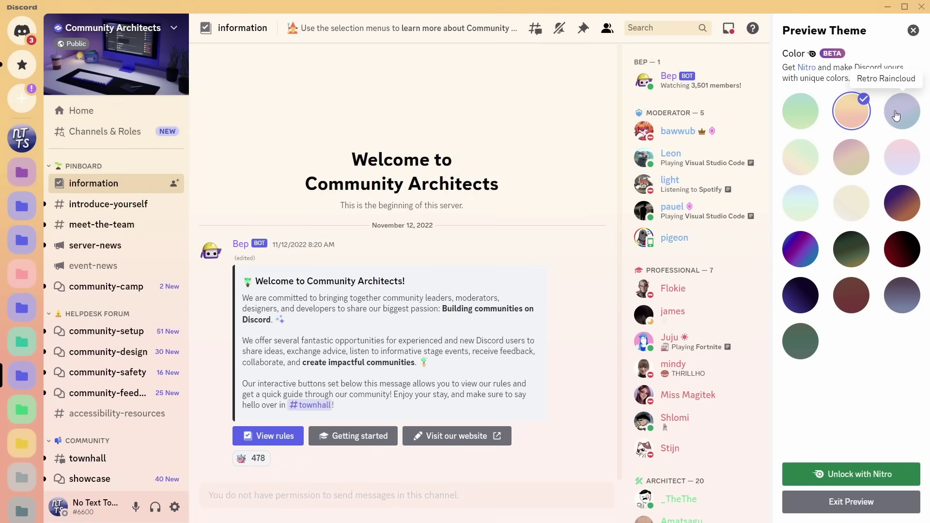
{"action": "left_click", "coordinate": [895, 115]}
{"action": "left_click", "coordinate": [801, 155]}
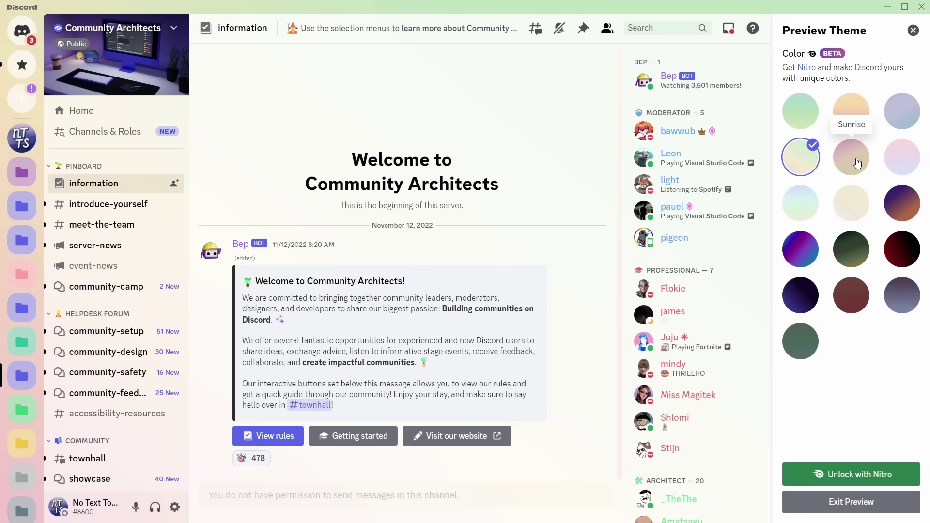
{"action": "left_click", "coordinate": [857, 163]}
{"action": "left_click", "coordinate": [898, 158]}
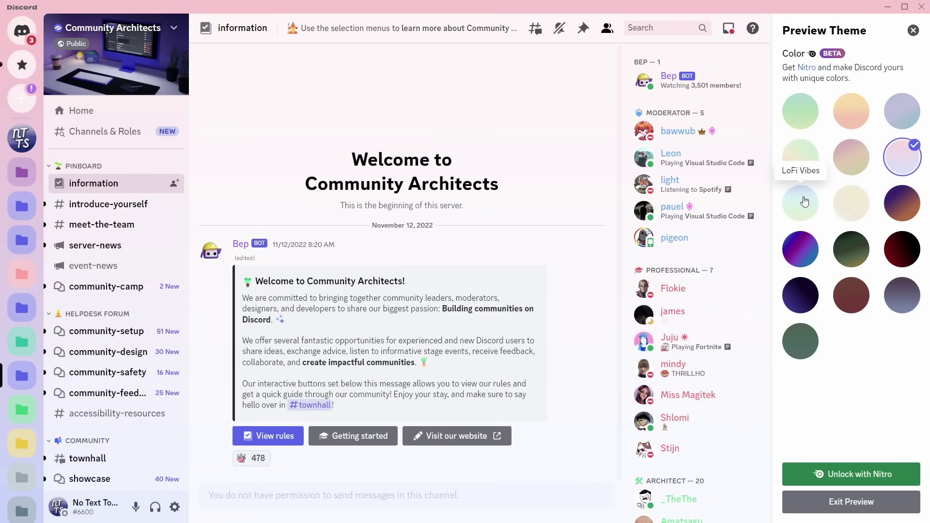
{"action": "left_click", "coordinate": [804, 201]}
{"action": "left_click", "coordinate": [860, 204]}
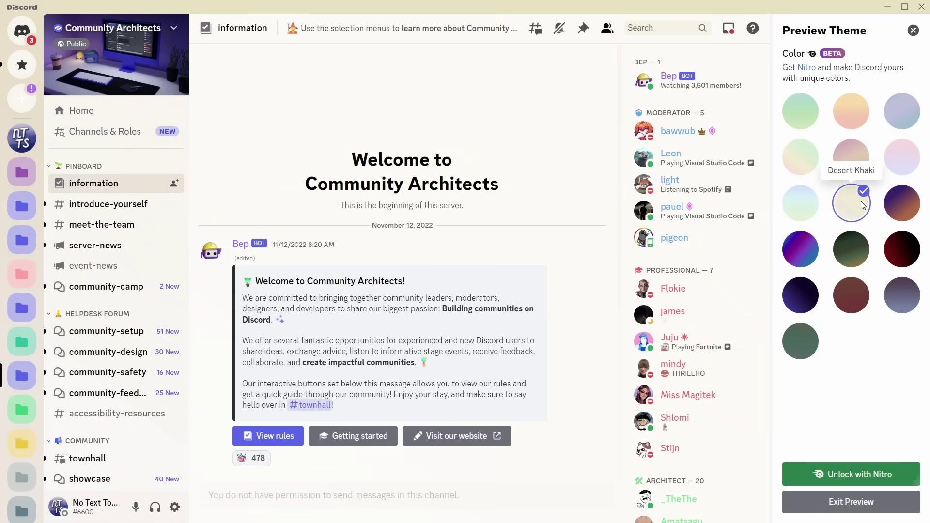
Preview the dark color themes one after another, including Forest and ending with Under the Sea
{"action": "left_click", "coordinate": [903, 213]}
{"action": "left_click", "coordinate": [800, 251]}
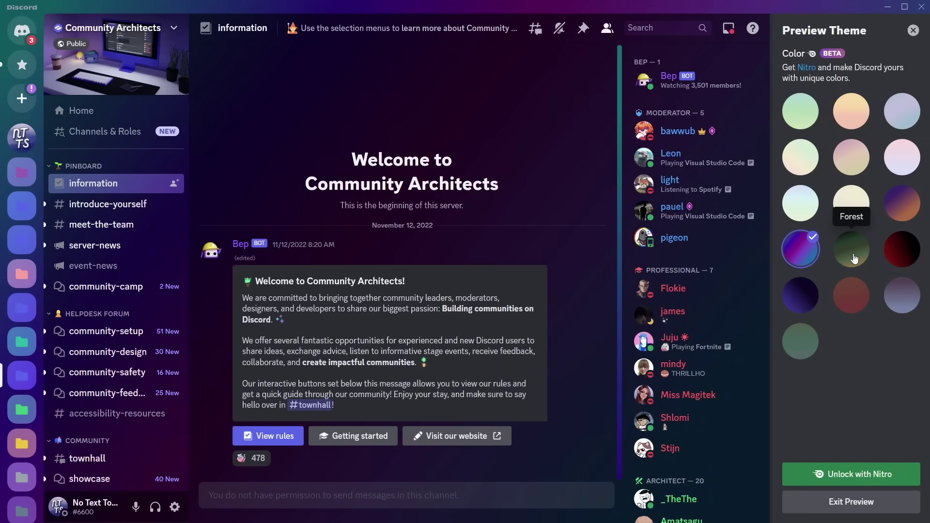
{"action": "left_click", "coordinate": [853, 256]}
{"action": "left_click", "coordinate": [901, 249]}
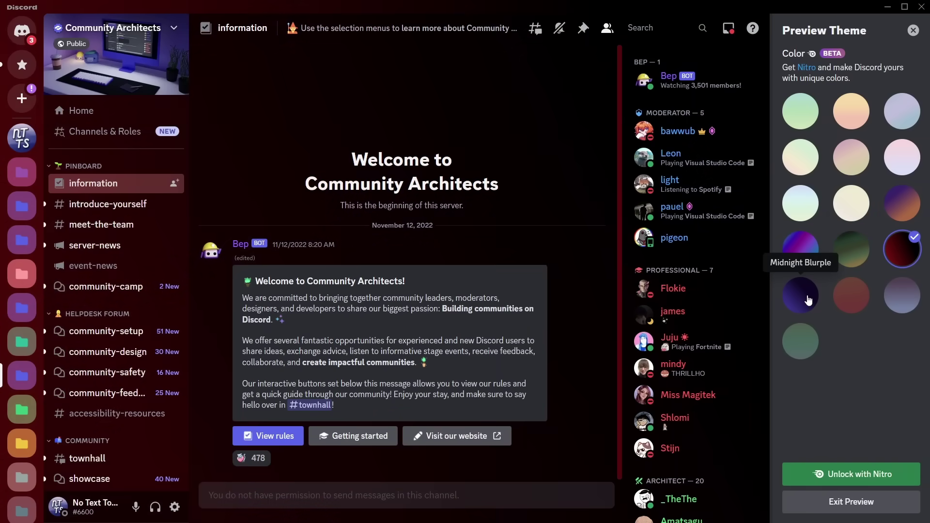
{"action": "left_click", "coordinate": [851, 294]}
{"action": "left_click", "coordinate": [901, 294]}
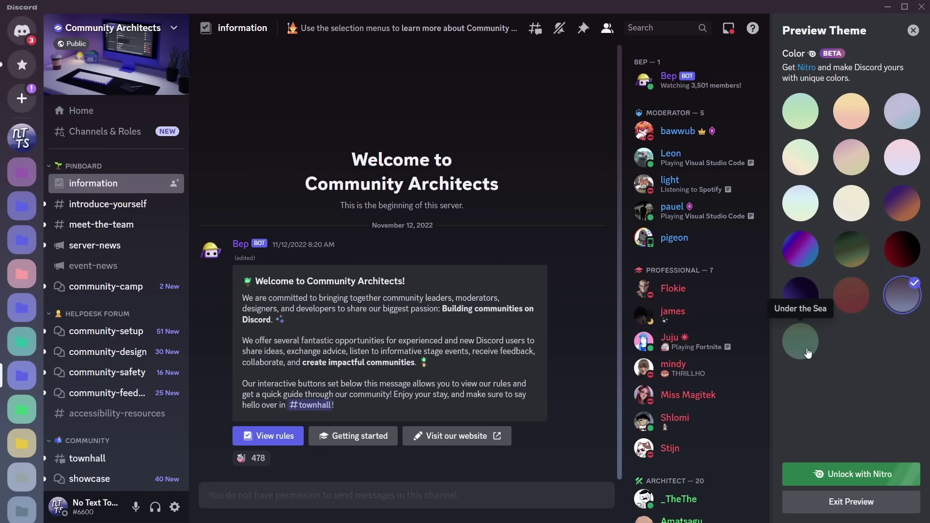
{"action": "left_click", "coordinate": [801, 340]}
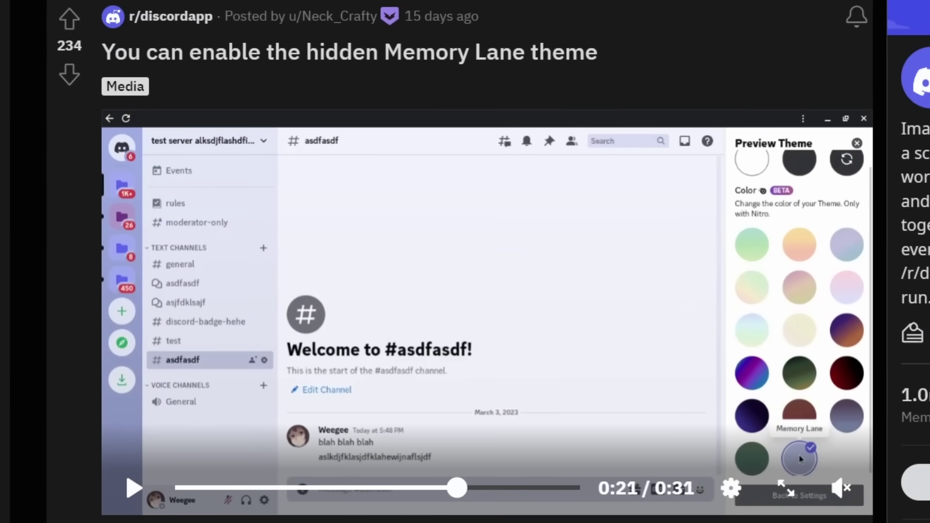
Rewind the Reddit video about the hidden Memory Lane theme to rewatch how it is selected
{"action": "left_click", "coordinate": [429, 487]}
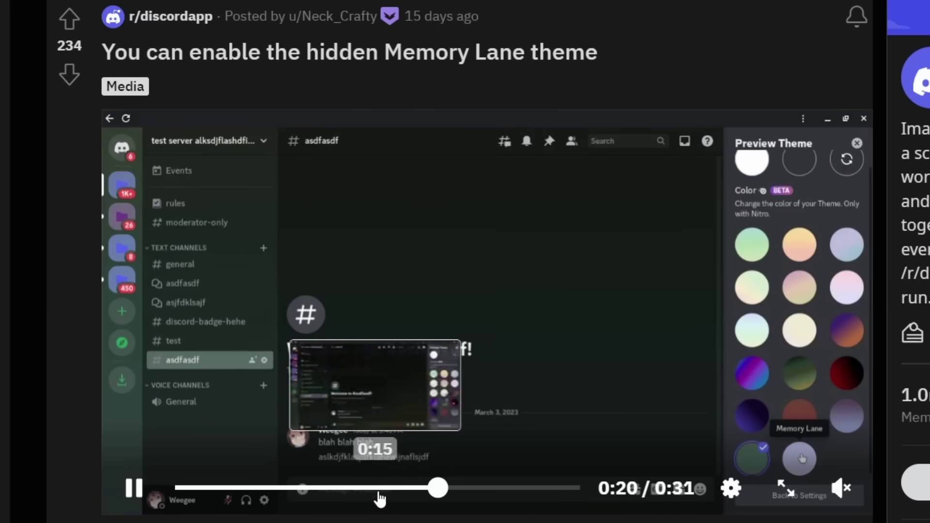
{"action": "left_click", "coordinate": [395, 488]}
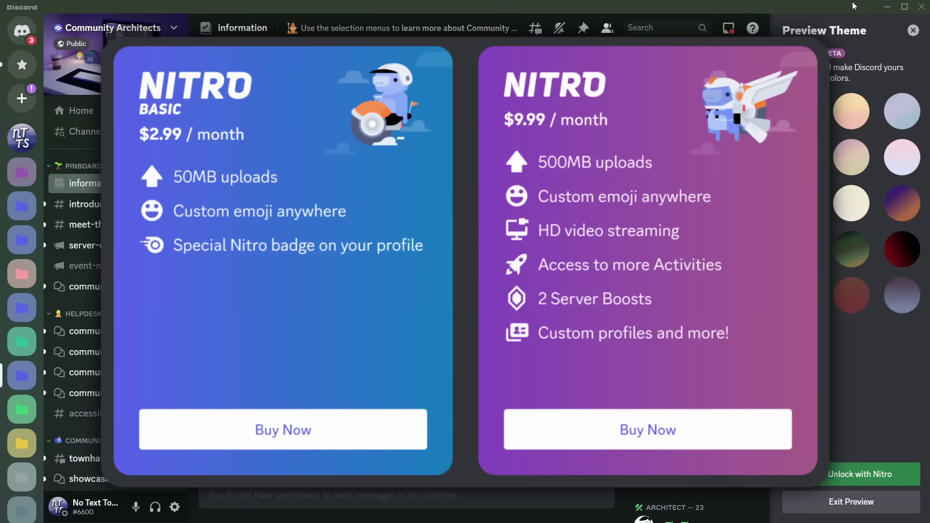
Return to Discord and close the theme preview
{"action": "left_click", "coordinate": [874, 60]}
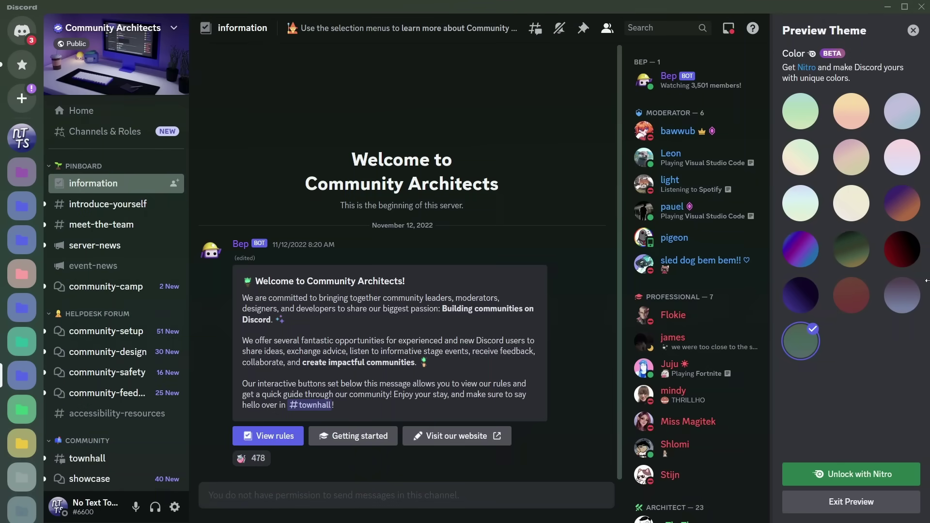
{"action": "left_click", "coordinate": [913, 31]}
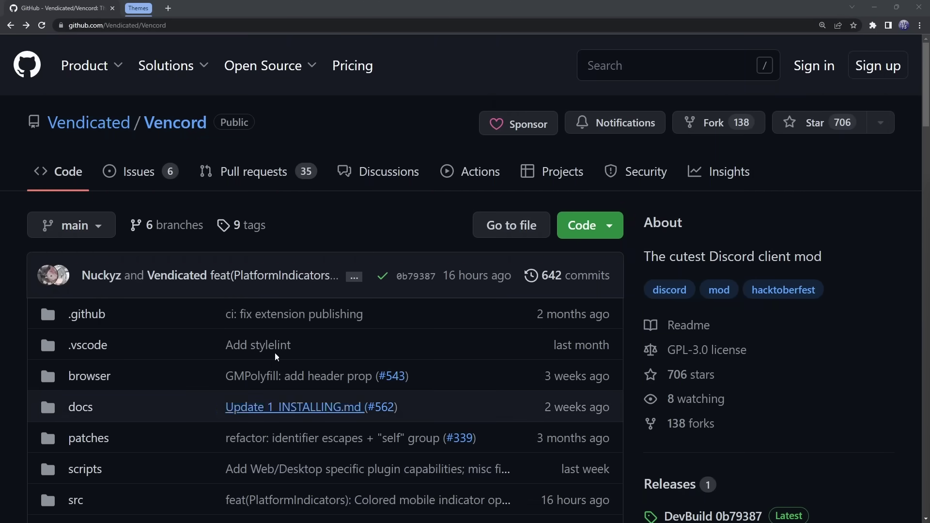
Go from Vencord's GitHub page to the Vencord Installer readme, download VencordInstaller.exe for Windows and keep the flagged file
{"action": "scroll", "coordinate": [275, 352], "scroll_direction": "down", "scroll_amount": 12}
{"action": "scroll", "coordinate": [280, 361], "scroll_direction": "down", "scroll_amount": 7}
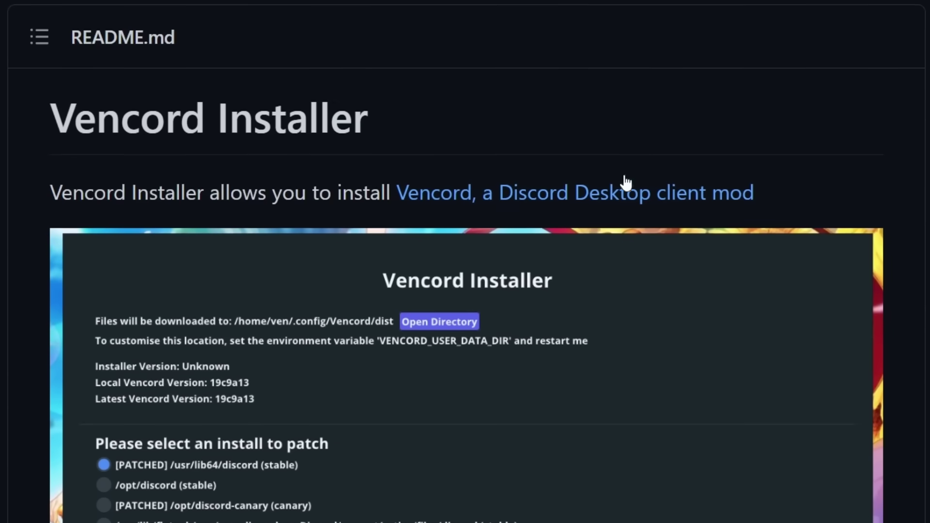
{"action": "scroll", "coordinate": [620, 179], "scroll_direction": "down", "scroll_amount": 10}
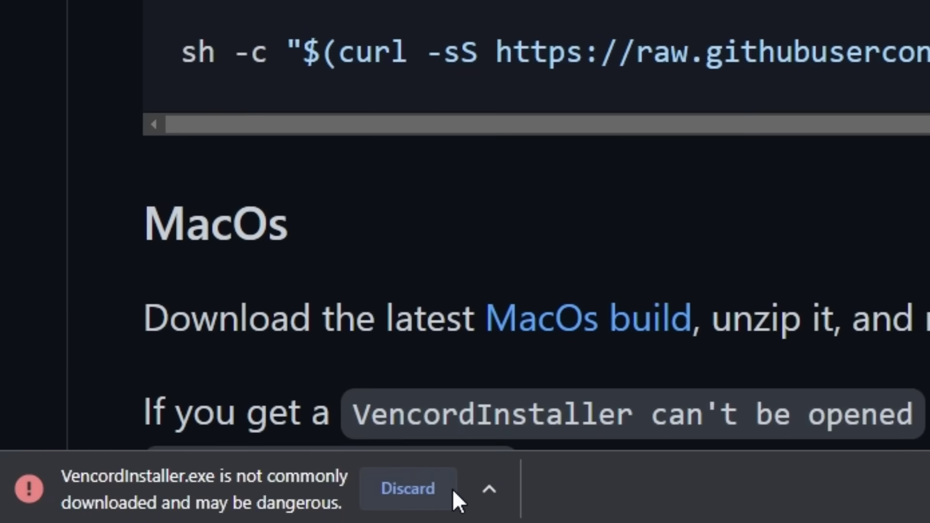
{"action": "left_click", "coordinate": [485, 497]}
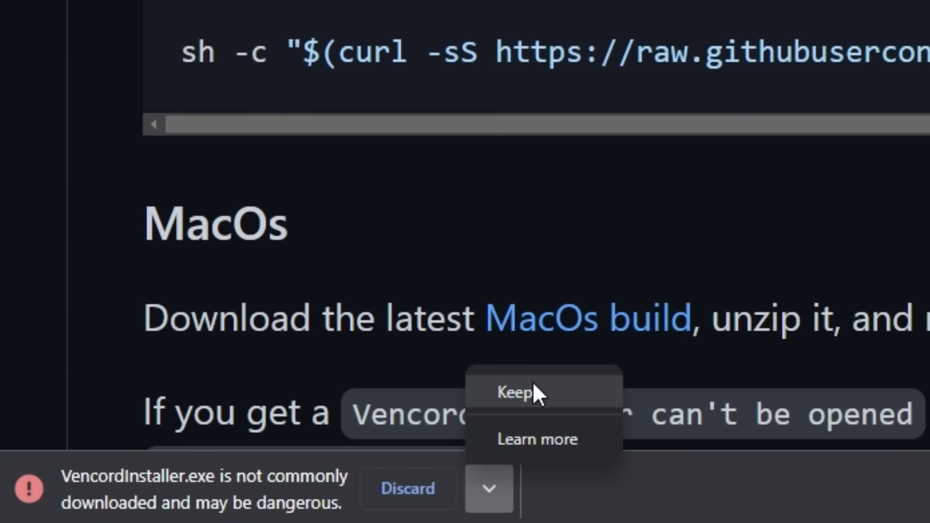
{"action": "left_click", "coordinate": [582, 395]}
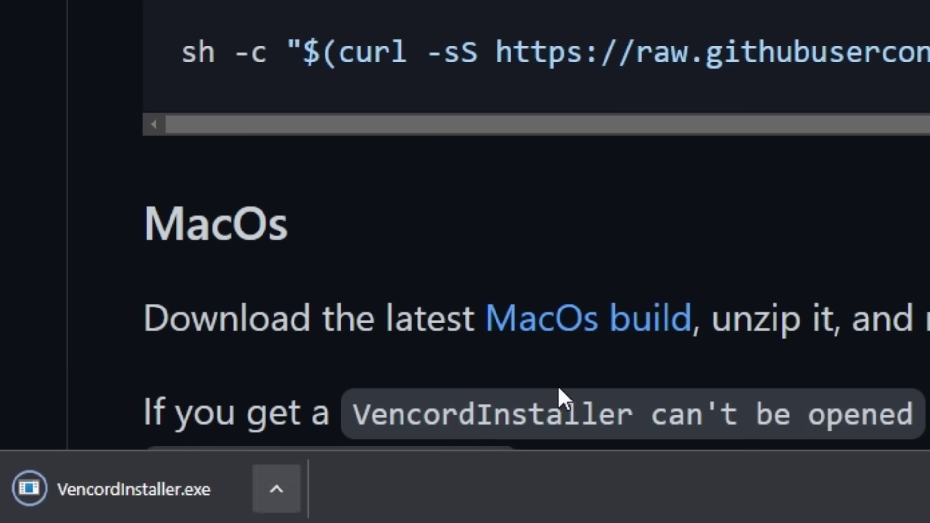
Launch VencordInstaller.exe and allow it to run anyway past the Microsoft Defender SmartScreen block
{"action": "left_click", "coordinate": [98, 492]}
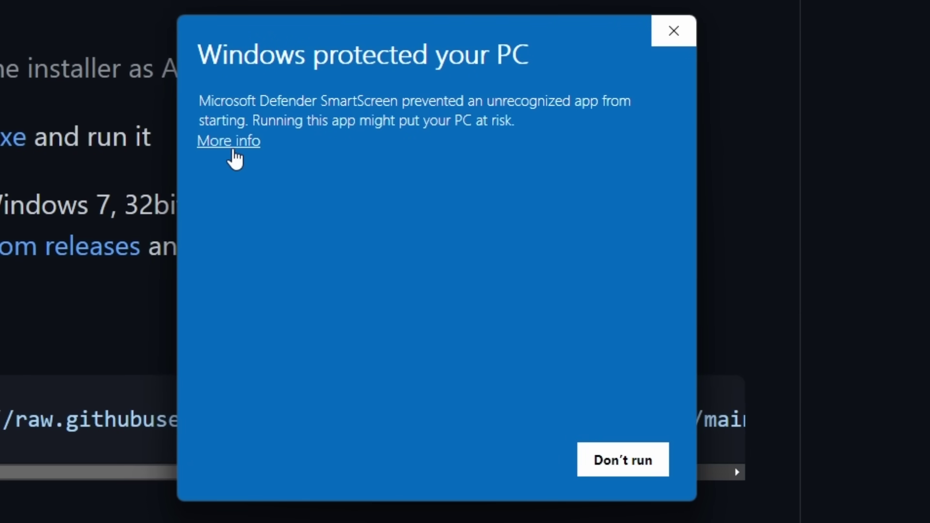
{"action": "left_click", "coordinate": [219, 145]}
{"action": "left_click", "coordinate": [495, 463]}
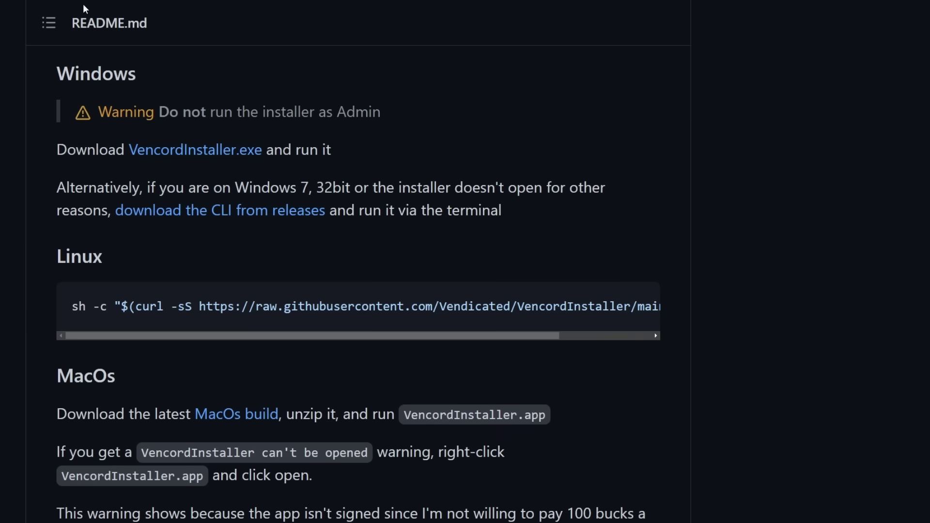
{"action": "scroll", "coordinate": [213, 159], "scroll_direction": "up", "scroll_amount": 15}
{"action": "scroll", "coordinate": [213, 159], "scroll_direction": "down", "scroll_amount": 5}
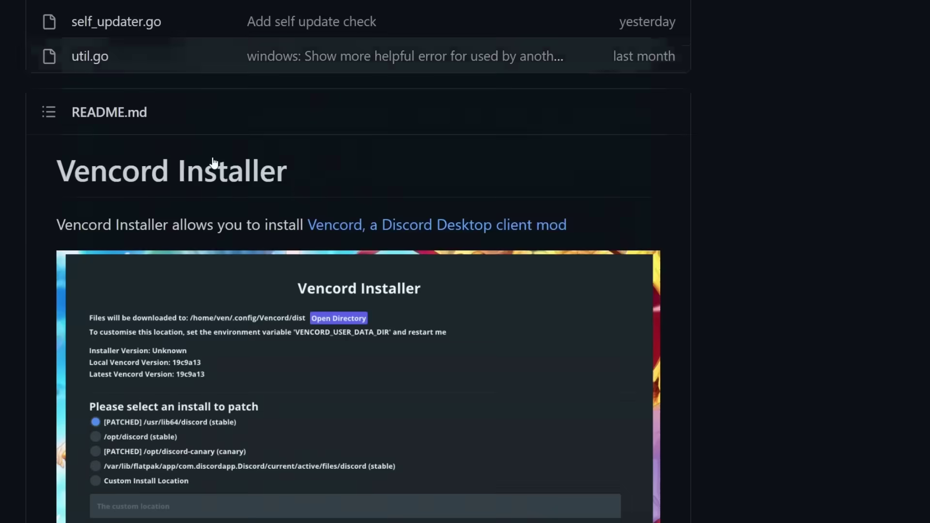
{"action": "scroll", "coordinate": [214, 160], "scroll_direction": "down", "scroll_amount": 20}
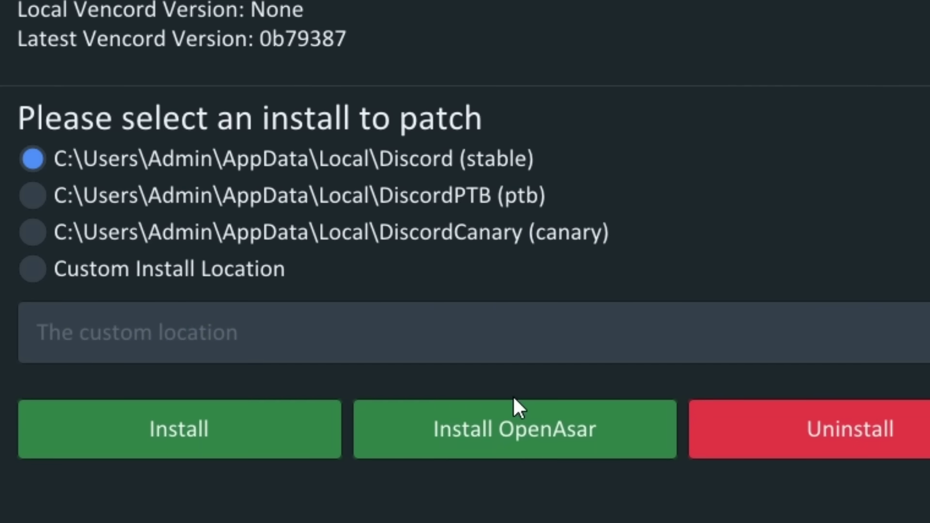
Install Vencord onto the stable Discord installation
{"action": "left_click", "coordinate": [534, 453]}
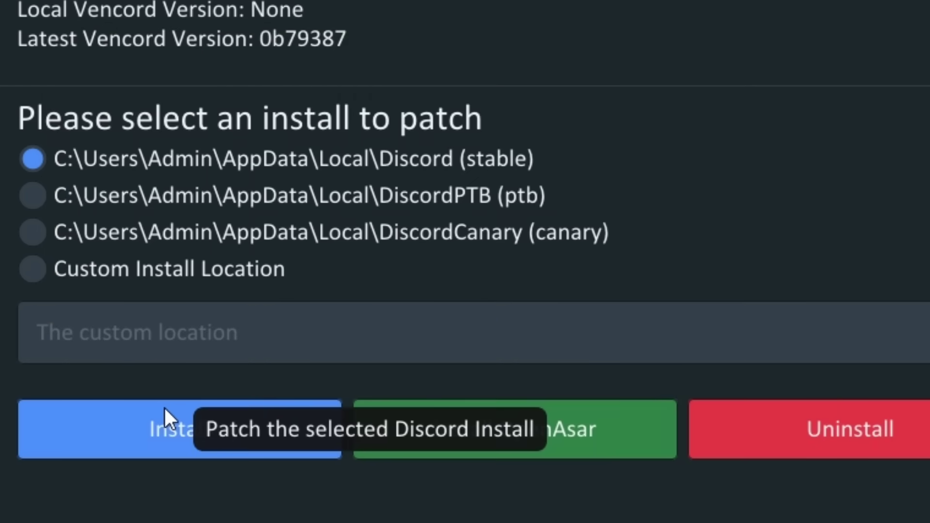
{"action": "left_click", "coordinate": [188, 431]}
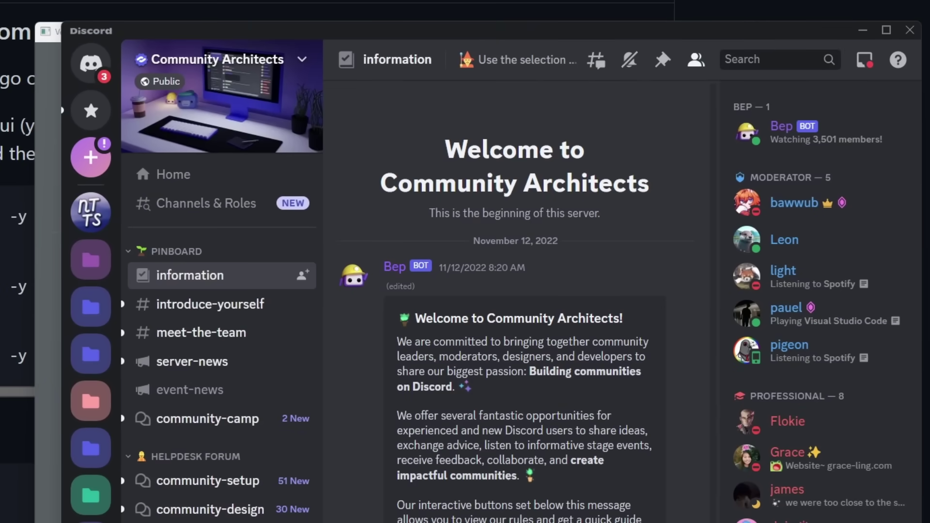
Close the Discord window and quit its background process completely from the system tray
{"action": "left_click", "coordinate": [910, 31]}
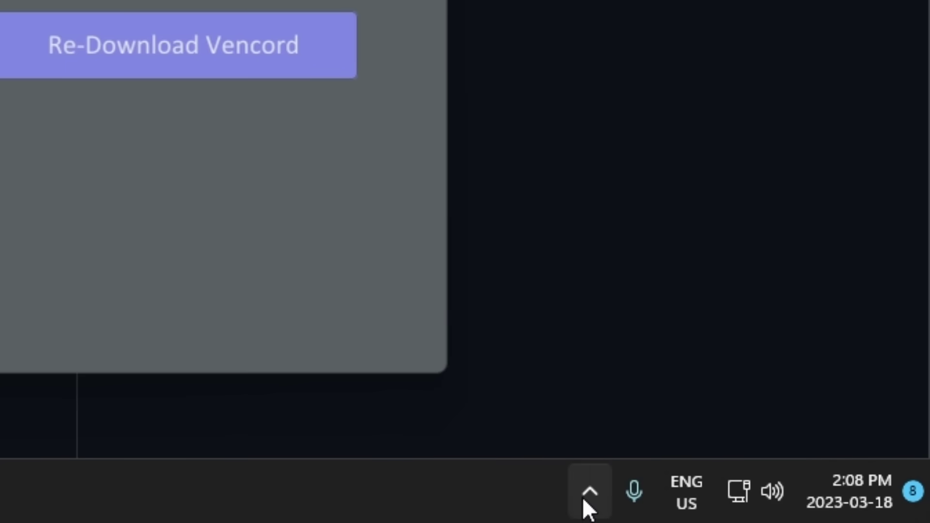
{"action": "left_click", "coordinate": [589, 491]}
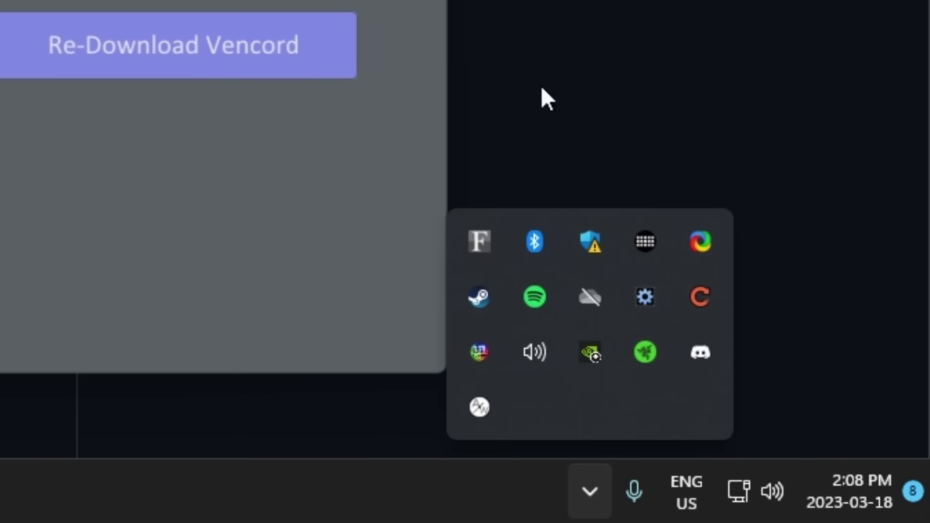
{"action": "right_click", "coordinate": [695, 350]}
{"action": "left_click", "coordinate": [753, 328]}
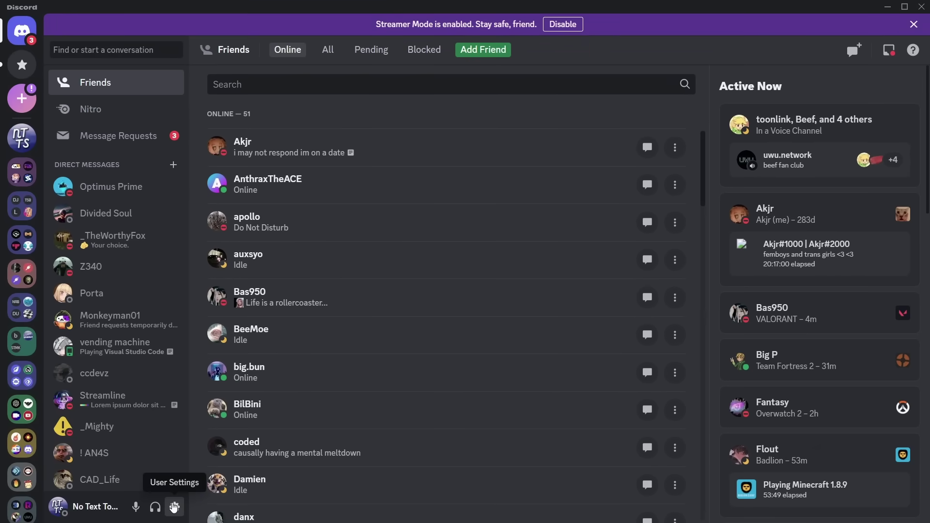
Open Discord's user settings and view Vencord's Themes page
{"action": "left_click", "coordinate": [175, 507]}
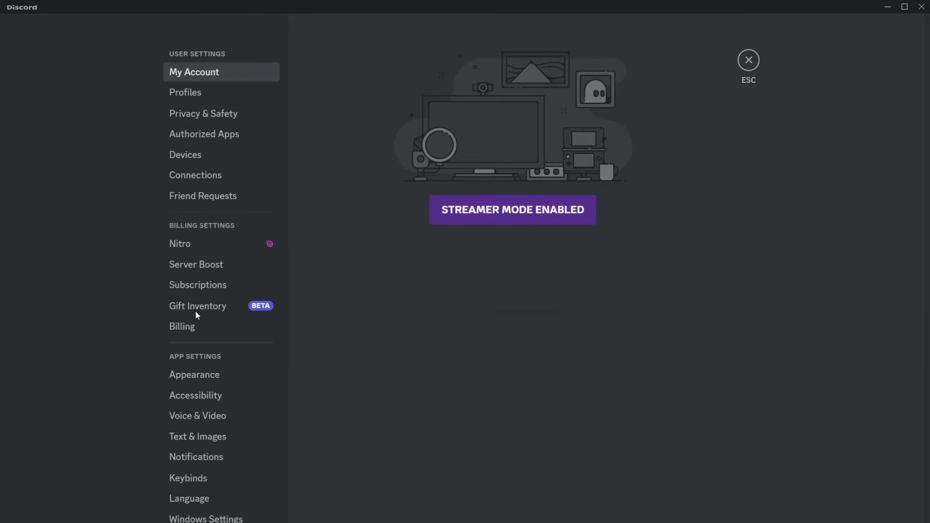
{"action": "scroll", "coordinate": [222, 256], "scroll_direction": "down", "scroll_amount": 7}
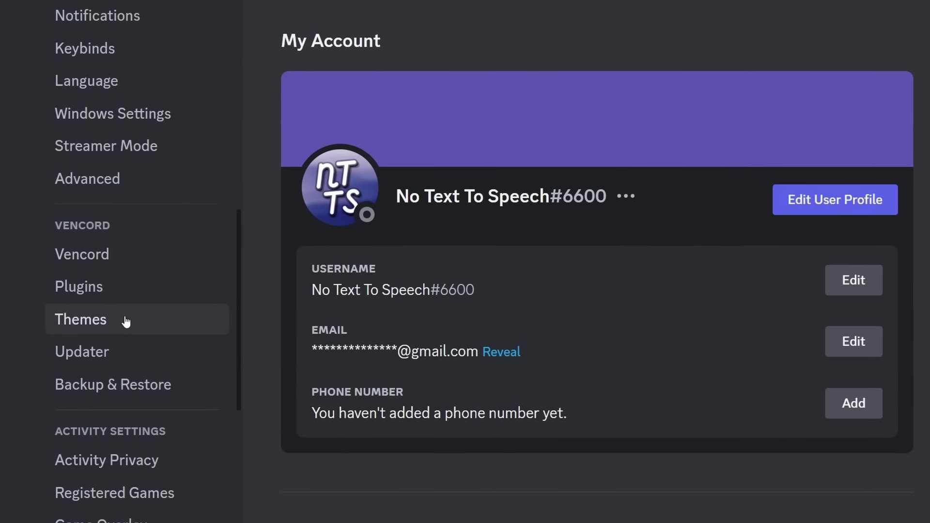
{"action": "left_click", "coordinate": [218, 264]}
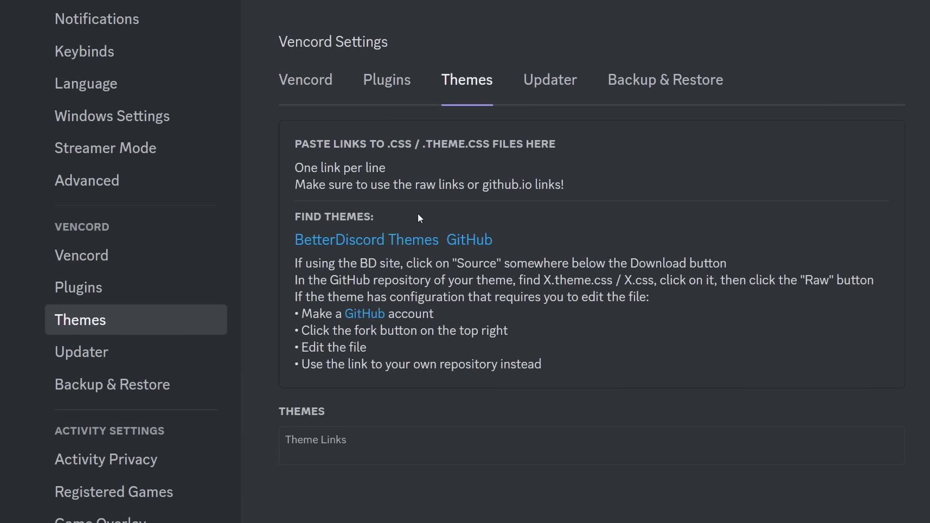
Examine the Nitro-only color themes in the Appearance settings
{"action": "scroll", "coordinate": [105, 187], "scroll_direction": "up", "scroll_amount": 6}
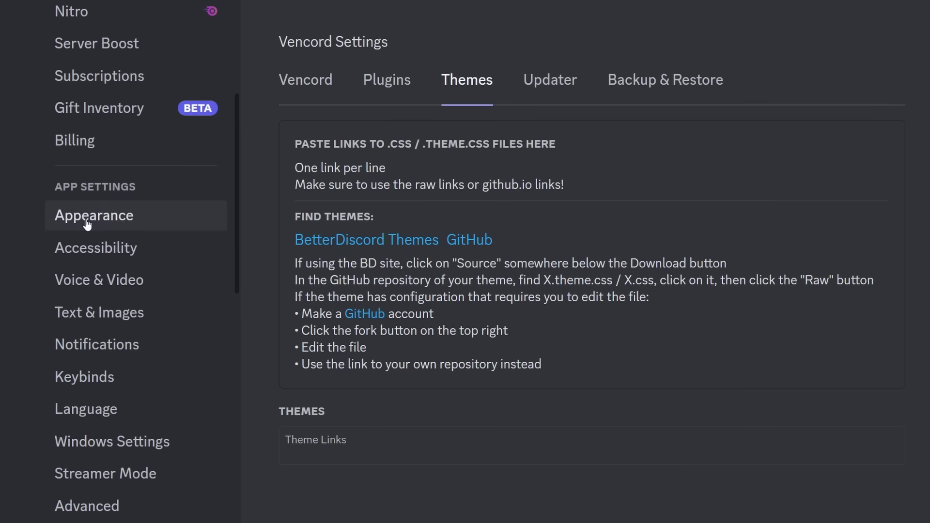
{"action": "left_click", "coordinate": [112, 218]}
{"action": "scroll", "coordinate": [484, 340], "scroll_direction": "down", "scroll_amount": 3}
{"action": "scroll", "coordinate": [56, 353], "scroll_direction": "down", "scroll_amount": 5}
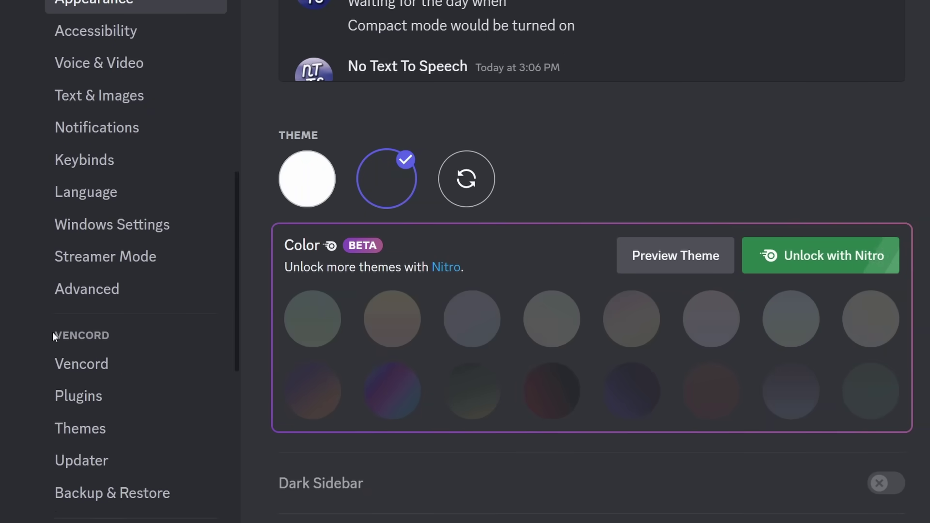
Find the FakeNitro plugin by searching Vencord's plugins for "fake" and enable it
{"action": "left_click", "coordinate": [95, 343]}
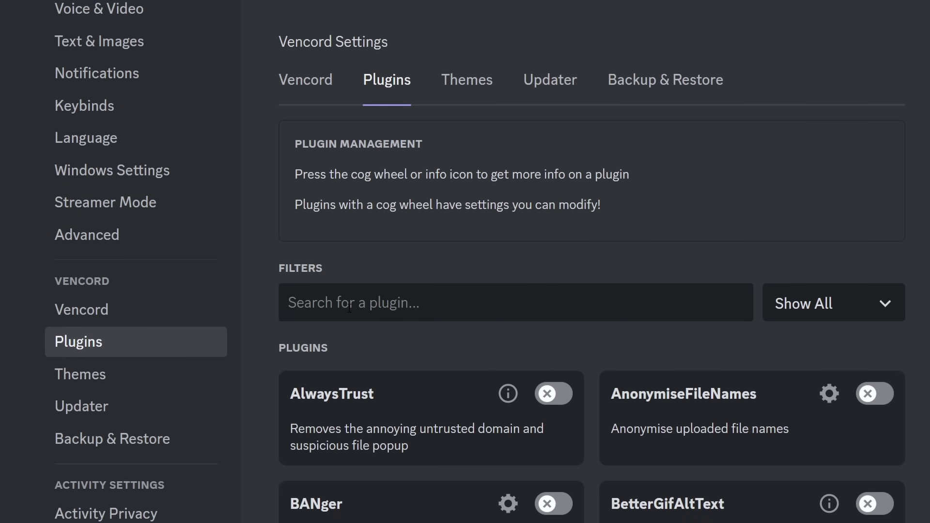
{"action": "type", "text": "fake"}
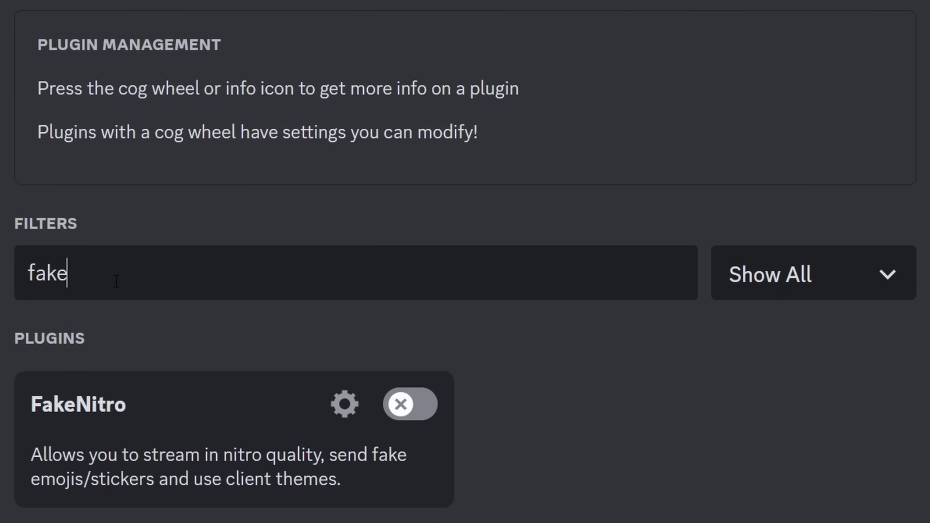
{"action": "left_click", "coordinate": [413, 394]}
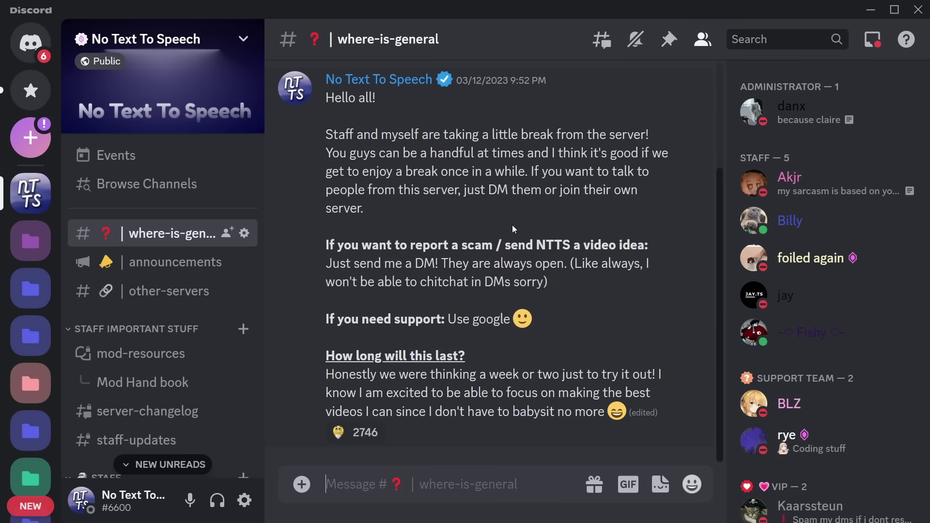
Preview the color themes from the Appearance settings, apply the first green gradient theme, and close the settings
{"action": "left_click", "coordinate": [245, 500]}
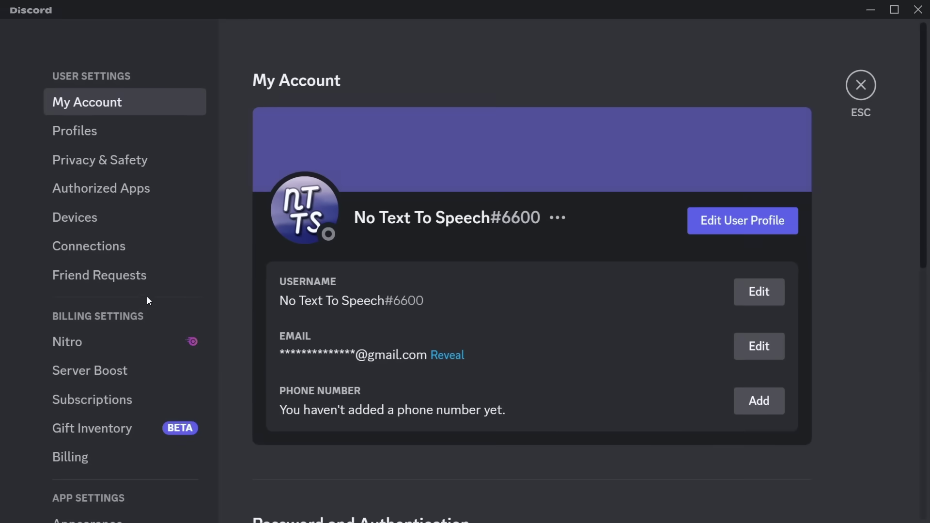
{"action": "scroll", "coordinate": [121, 314], "scroll_direction": "down", "scroll_amount": 3}
{"action": "left_click", "coordinate": [91, 441]}
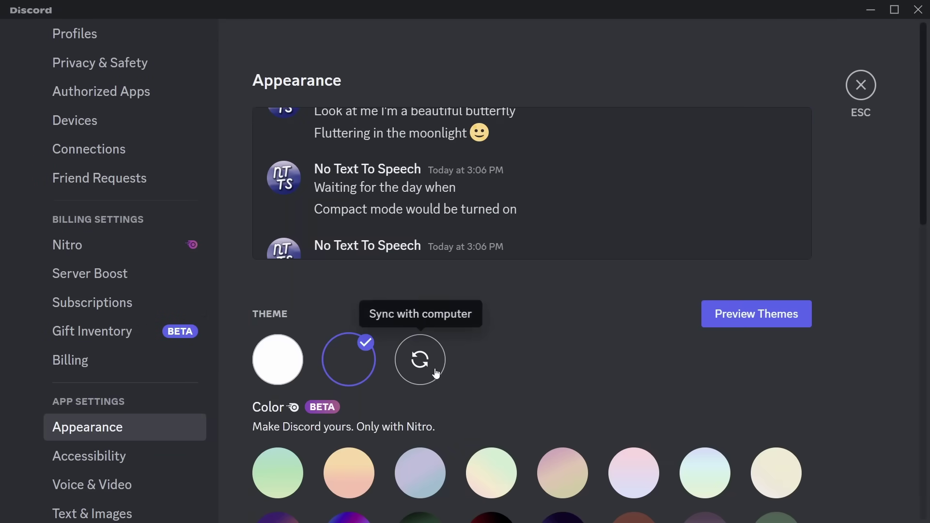
{"action": "scroll", "coordinate": [484, 377], "scroll_direction": "down", "scroll_amount": 2}
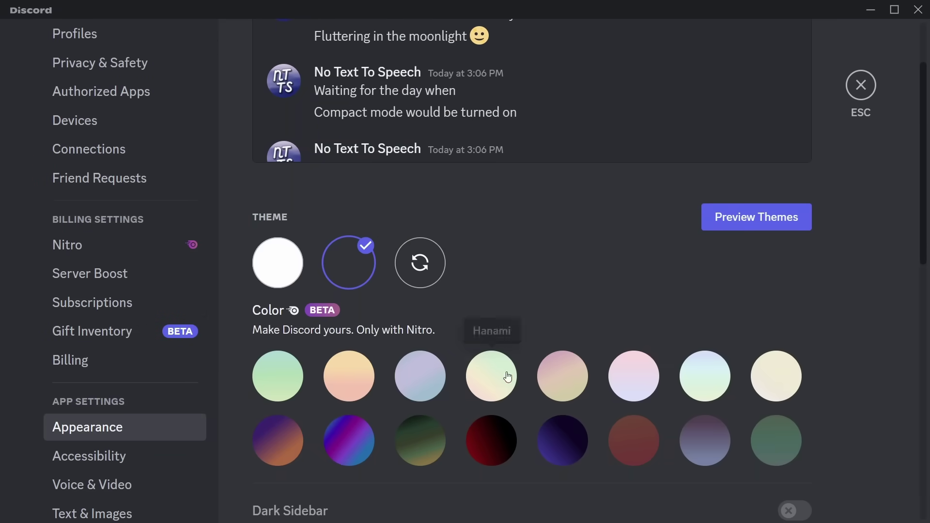
{"action": "left_click", "coordinate": [742, 222]}
{"action": "left_click", "coordinate": [737, 229]}
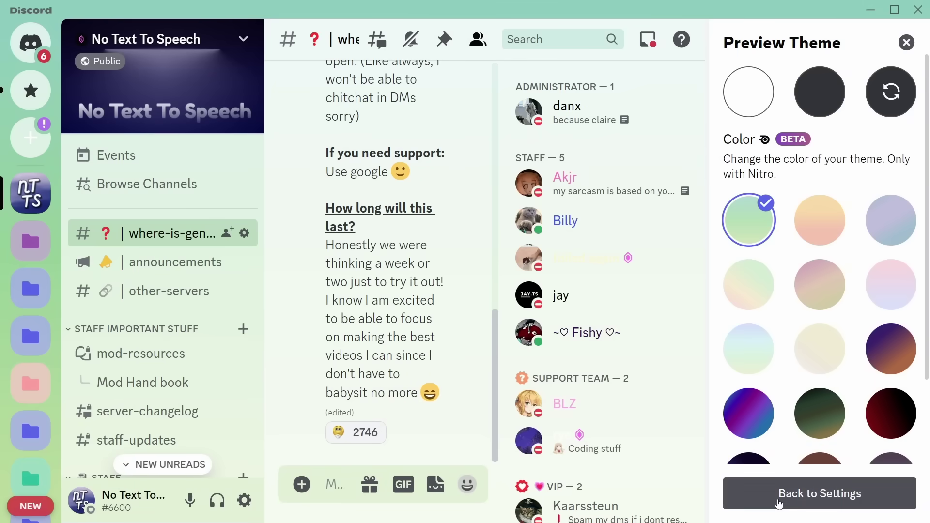
{"action": "left_click", "coordinate": [800, 498]}
{"action": "left_click", "coordinate": [862, 86]}
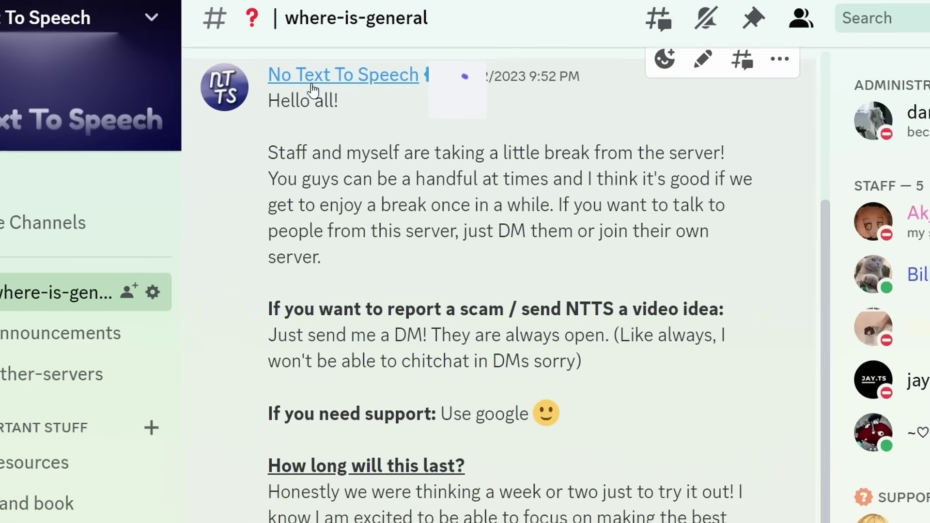
View the profile card of the channel message's author and close it
{"action": "left_click", "coordinate": [364, 81]}
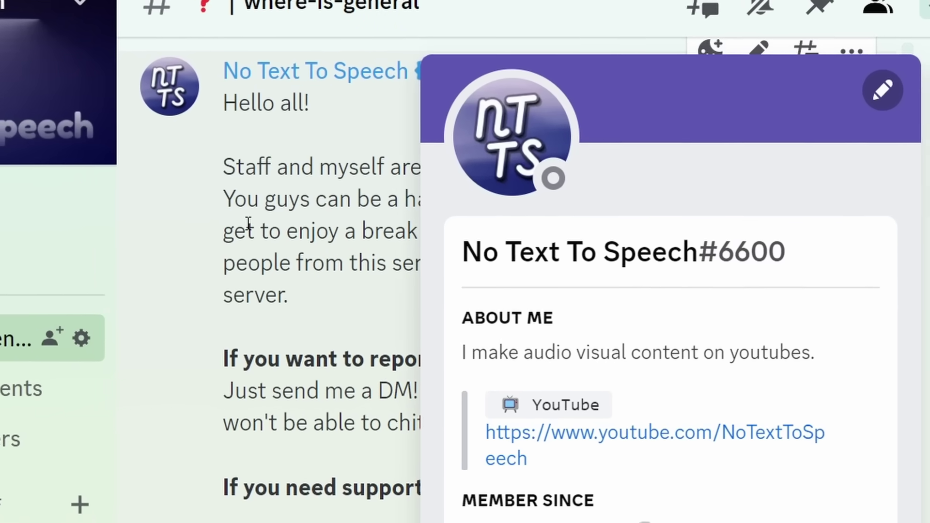
{"action": "left_click", "coordinate": [249, 225]}
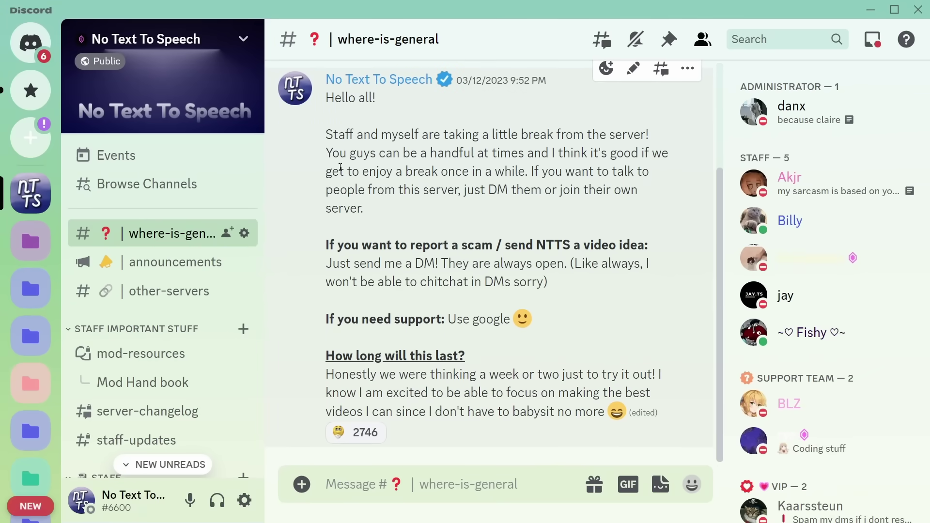
Send the CustomName emoji from the Custom's Magical World server in the where-is-general channel
{"action": "left_click", "coordinate": [692, 485]}
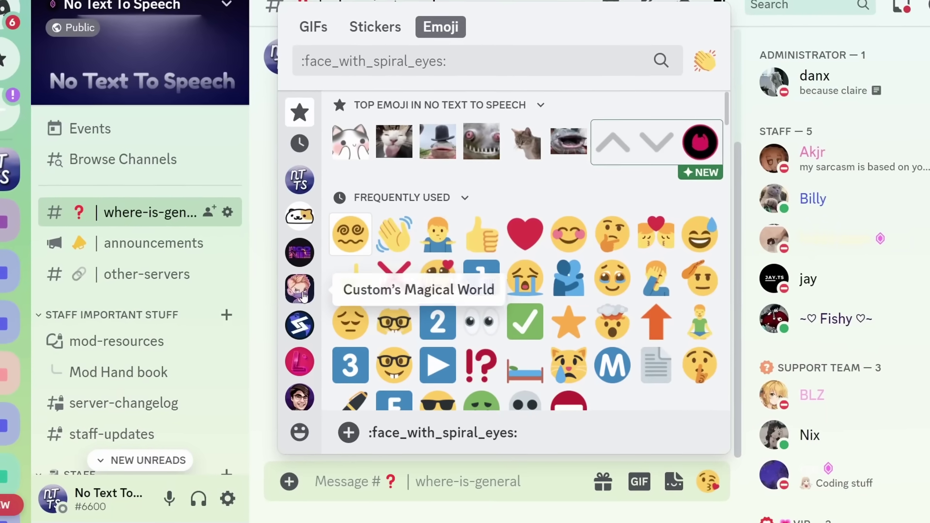
{"action": "left_click", "coordinate": [303, 293]}
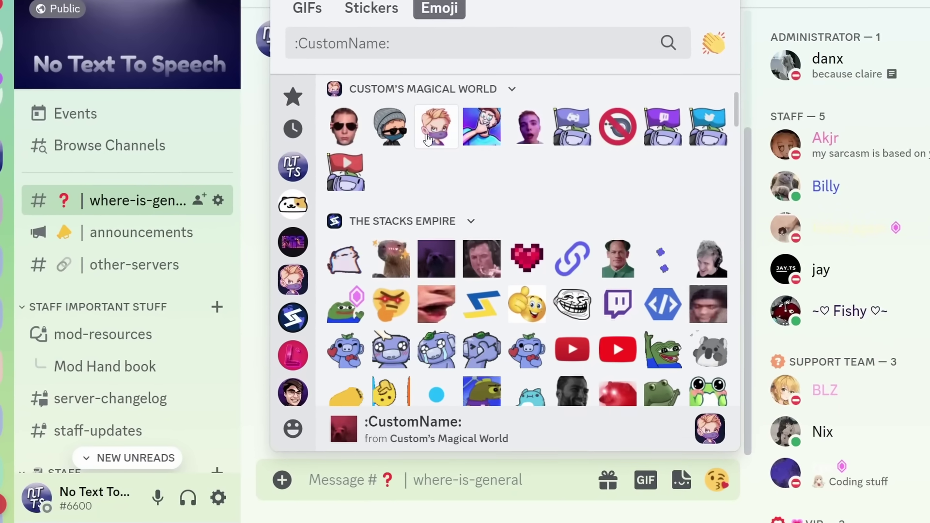
{"action": "left_click", "coordinate": [436, 308]}
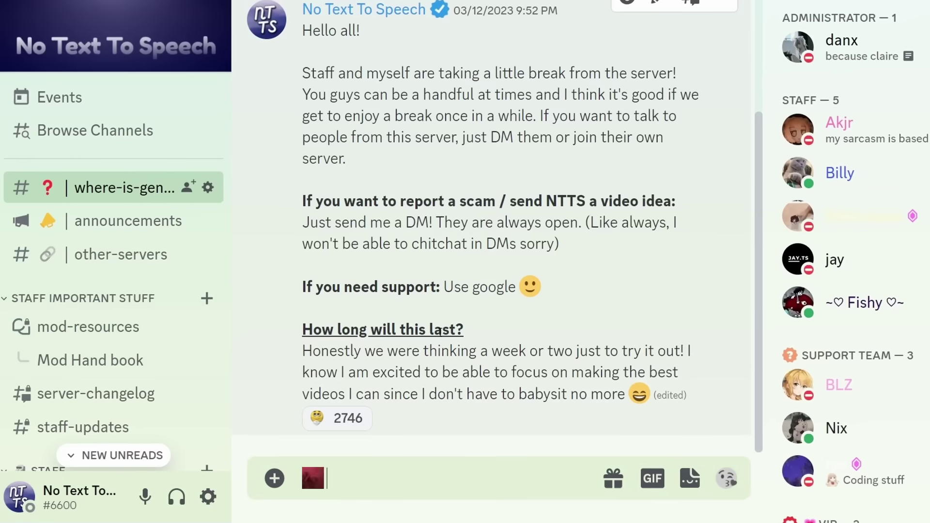
{"action": "key", "text": "Return"}
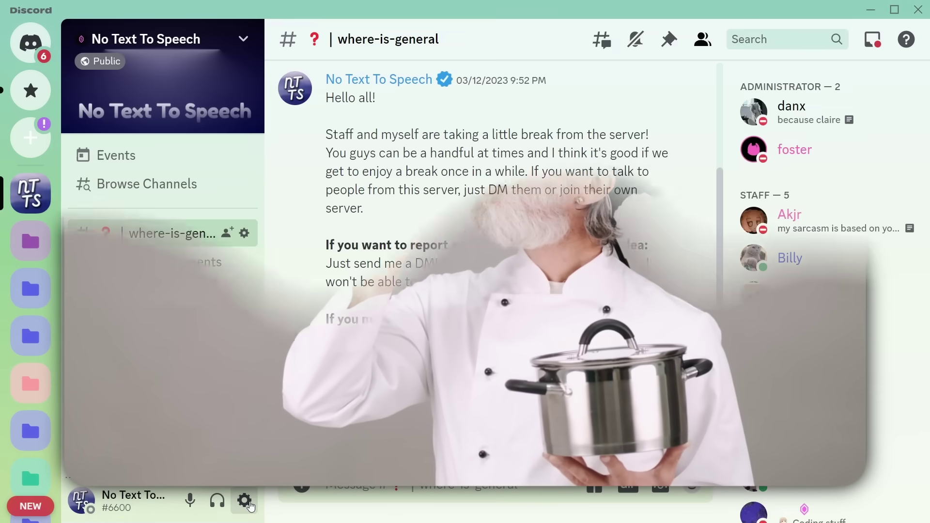
Review the color themes in the Appearance settings and their theme preview, and close the preview
{"action": "left_click", "coordinate": [244, 502]}
{"action": "scroll", "coordinate": [121, 389], "scroll_direction": "down", "scroll_amount": 3}
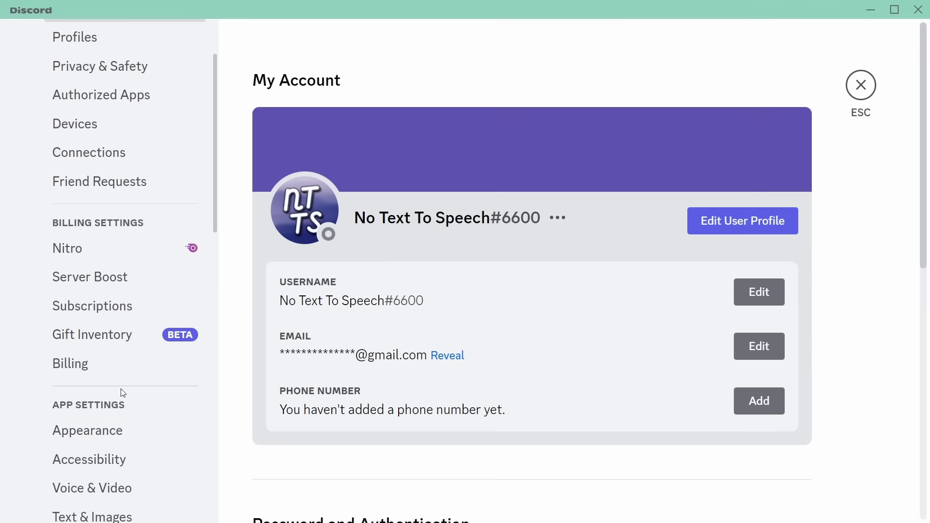
{"action": "left_click", "coordinate": [98, 376]}
{"action": "scroll", "coordinate": [527, 317], "scroll_direction": "down", "scroll_amount": 4}
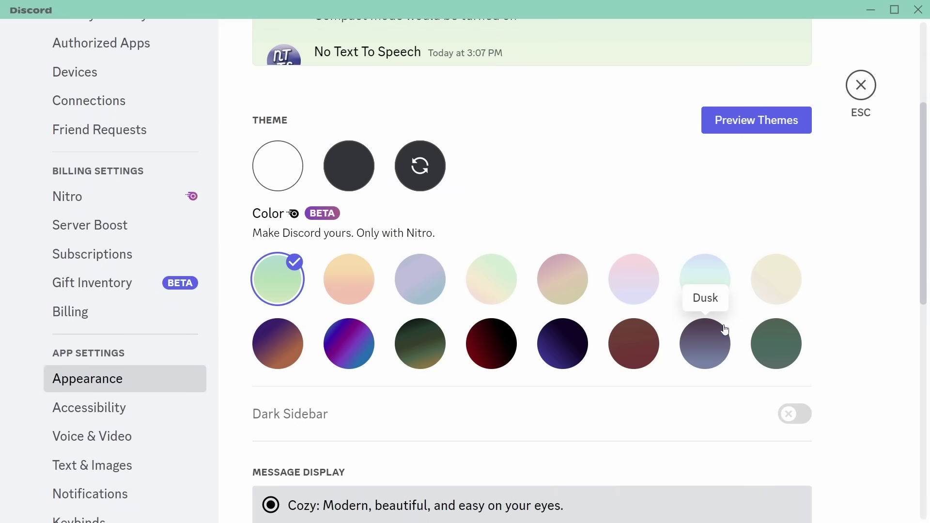
{"action": "left_click", "coordinate": [750, 121]}
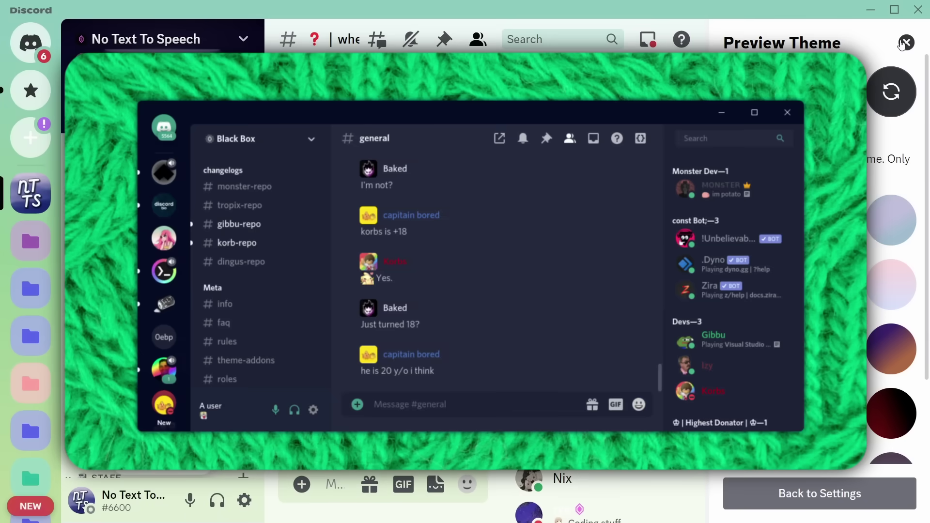
{"action": "left_click", "coordinate": [906, 42]}
Open Vencord's Themes page in the user settings and follow its link to the BetterDiscord theme library
{"action": "left_click", "coordinate": [253, 504]}
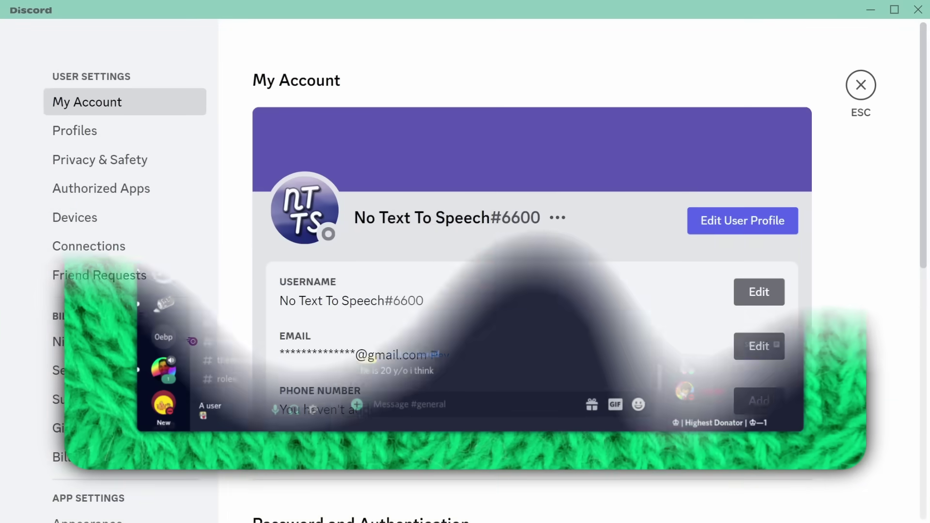
{"action": "scroll", "coordinate": [79, 338], "scroll_direction": "down", "scroll_amount": 10}
{"action": "left_click", "coordinate": [77, 329]}
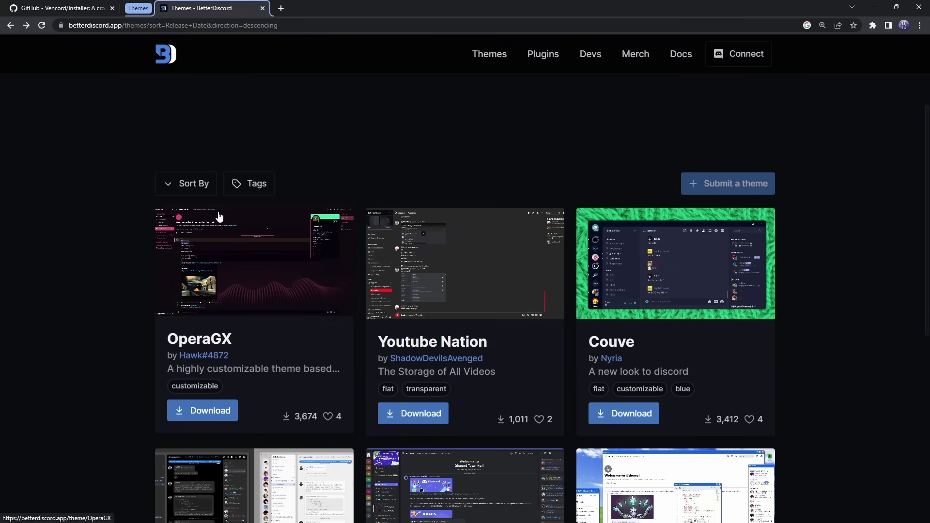
Open the Youtube Nation theme's page on BetterDiscord and follow its source link to the GitHub repository
{"action": "scroll", "coordinate": [217, 218], "scroll_direction": "up", "scroll_amount": 1}
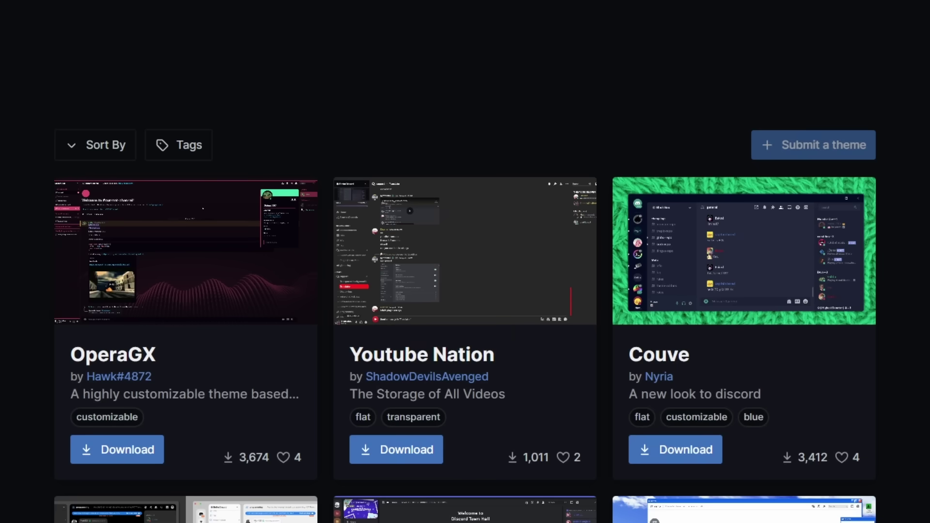
{"action": "scroll", "coordinate": [678, 303], "scroll_direction": "down", "scroll_amount": 1}
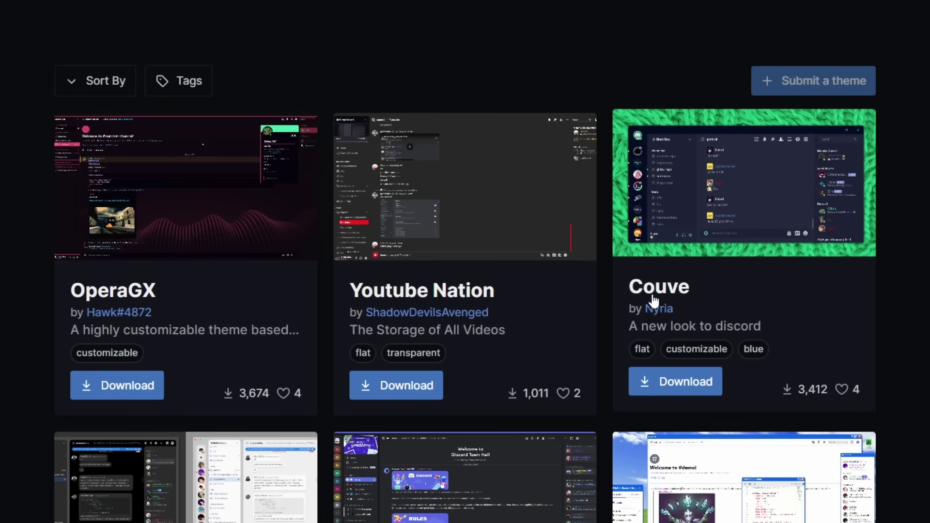
{"action": "left_click", "coordinate": [400, 294]}
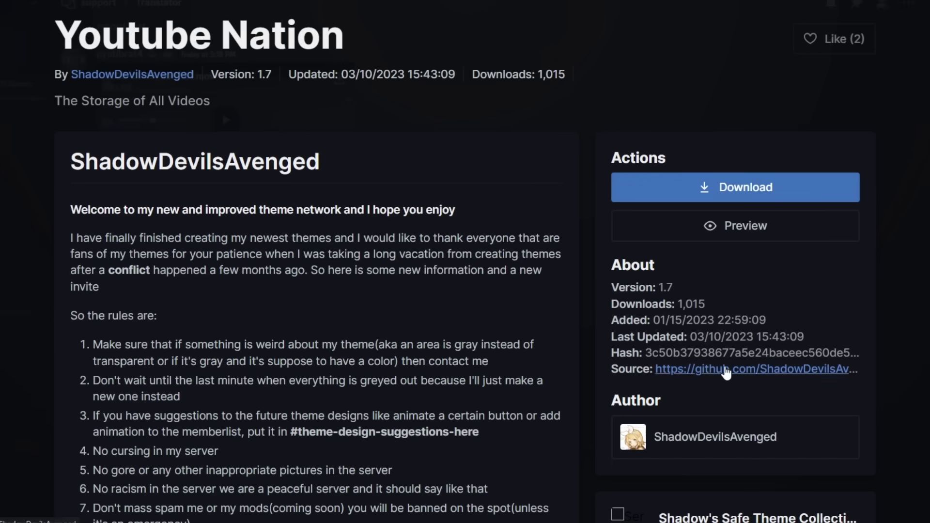
{"action": "left_click", "coordinate": [726, 370]}
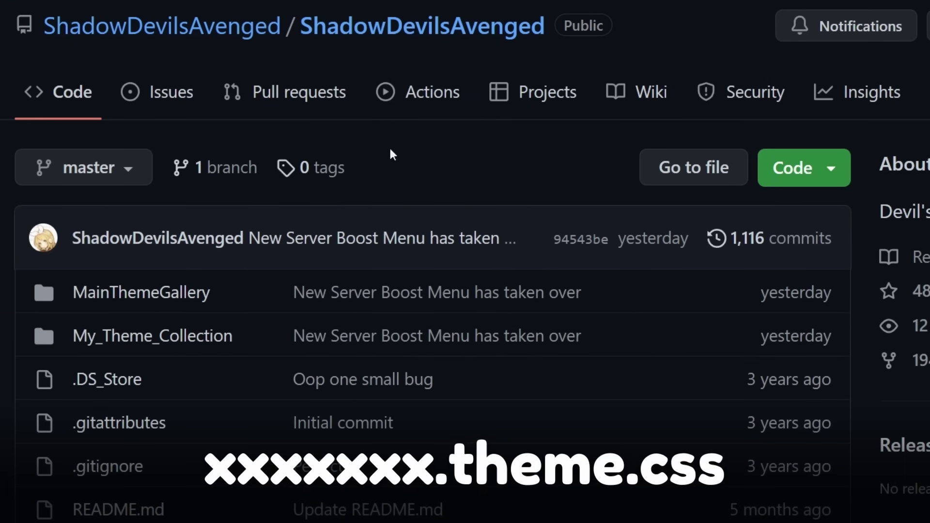
Open the raw version of Youtube_Nation.theme.css from the repository's My_Theme_Collection folder
{"action": "scroll", "coordinate": [204, 247], "scroll_direction": "down", "scroll_amount": 1}
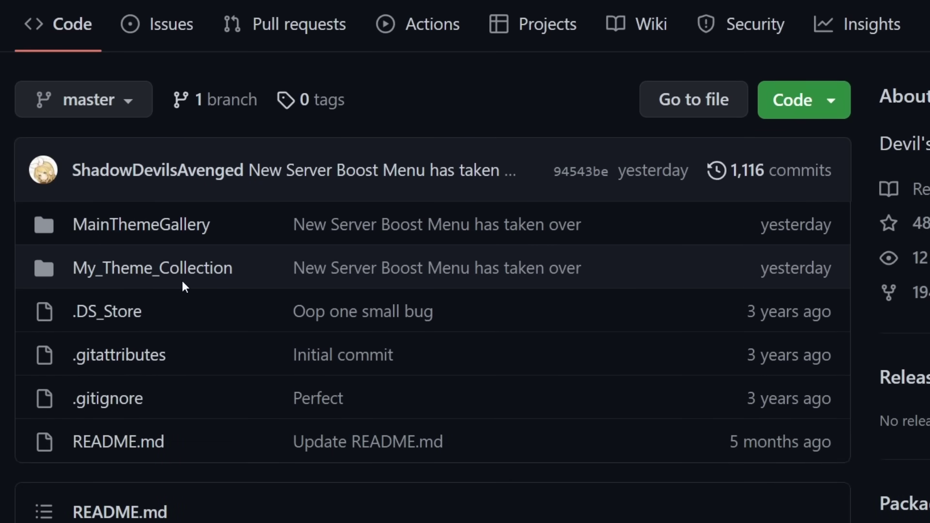
{"action": "left_click", "coordinate": [152, 274]}
{"action": "scroll", "coordinate": [245, 289], "scroll_direction": "down", "scroll_amount": 2}
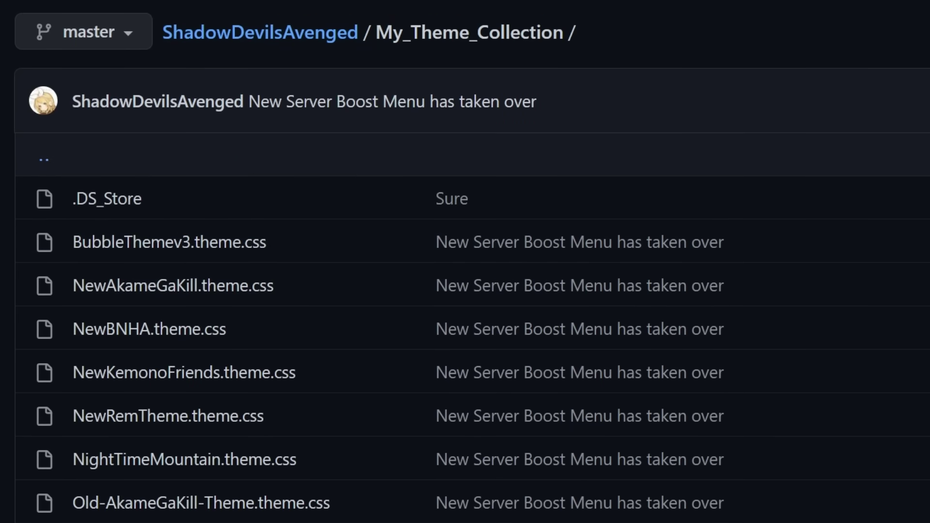
{"action": "scroll", "coordinate": [263, 384], "scroll_direction": "down", "scroll_amount": 5}
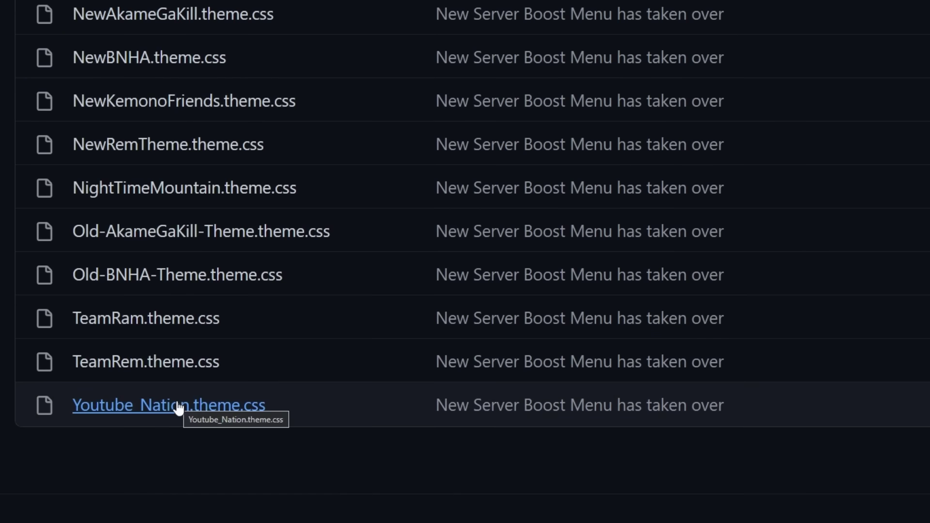
{"action": "left_click", "coordinate": [189, 406]}
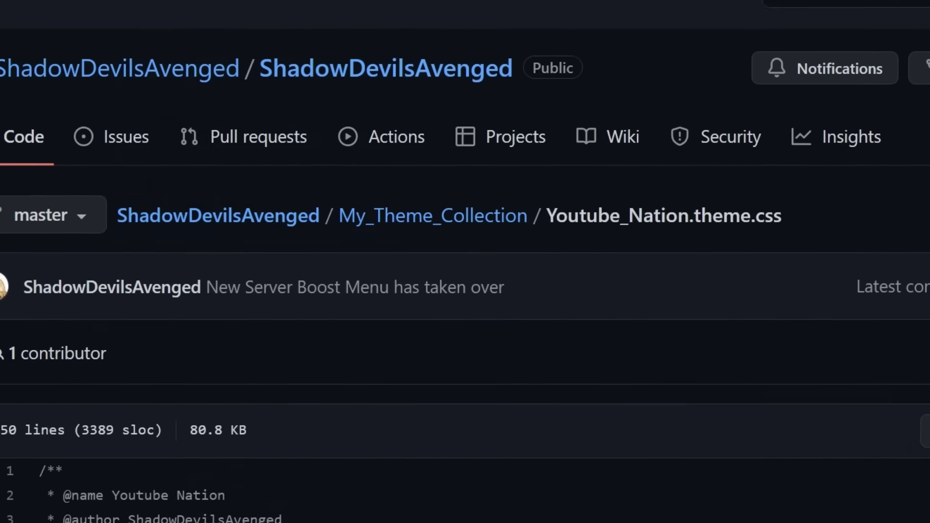
{"action": "left_click", "coordinate": [868, 368]}
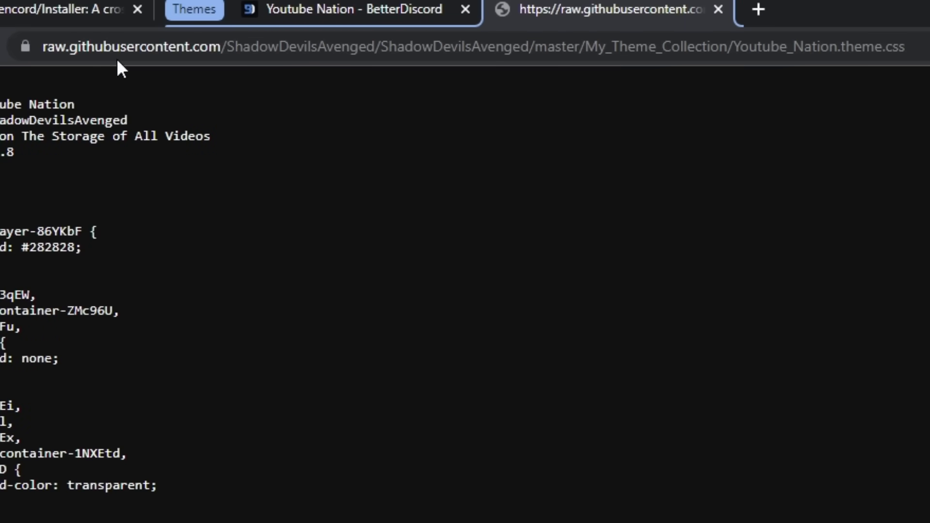
Copy the raw Youtube_Nation.theme.css URL and paste it into Vencord's theme links in Discord
{"action": "left_click", "coordinate": [196, 42]}
{"action": "key", "text": "ctrl+c"}
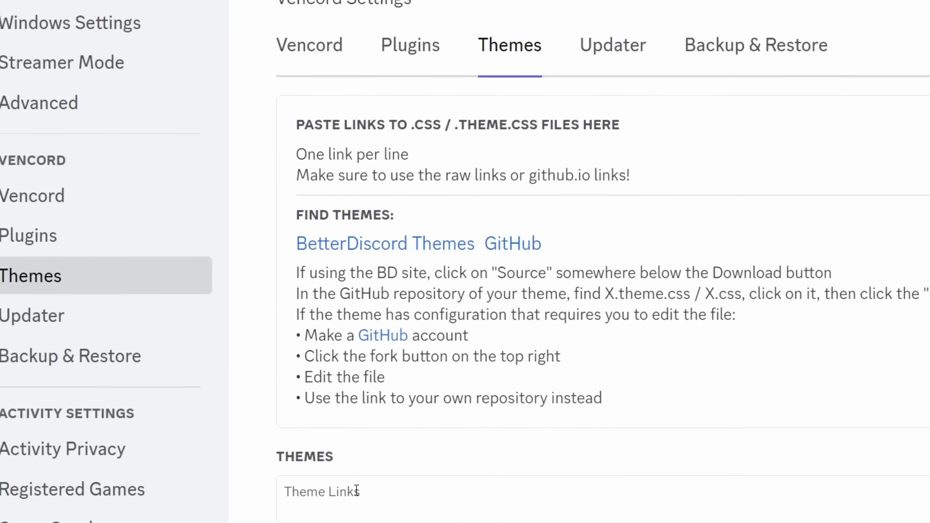
{"action": "left_click", "coordinate": [356, 490]}
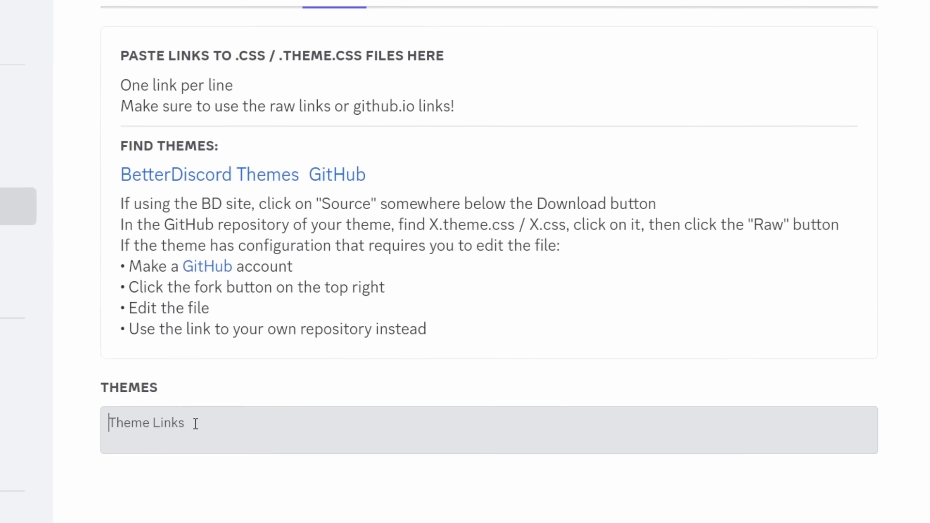
{"action": "key", "text": "ctrl+v"}
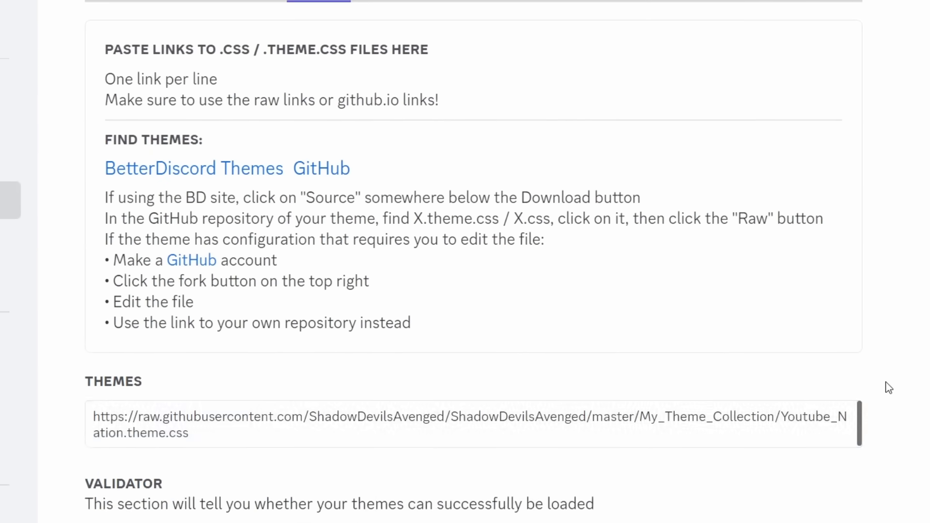
Set Discord's base theme to Light in the Appearance settings
{"action": "scroll", "coordinate": [228, 334], "scroll_direction": "up", "scroll_amount": 3}
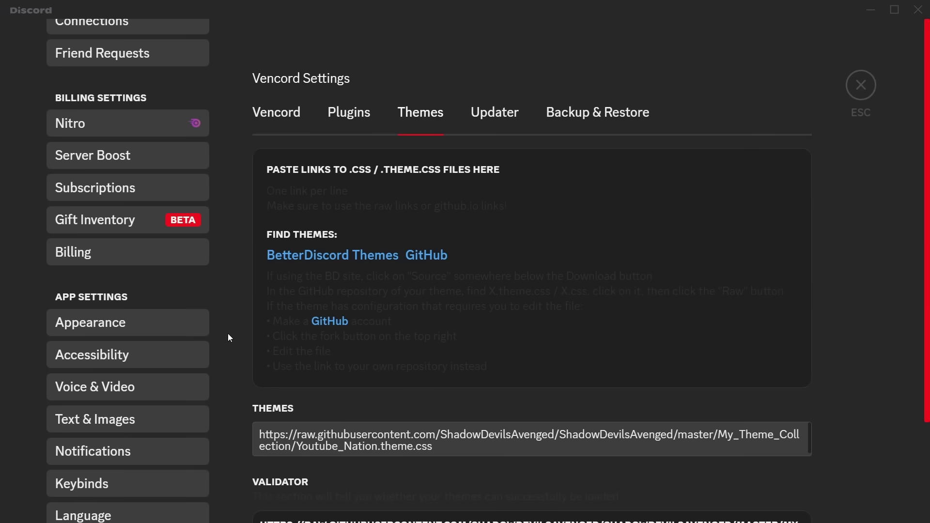
{"action": "scroll", "coordinate": [78, 86], "scroll_direction": "up", "scroll_amount": 5}
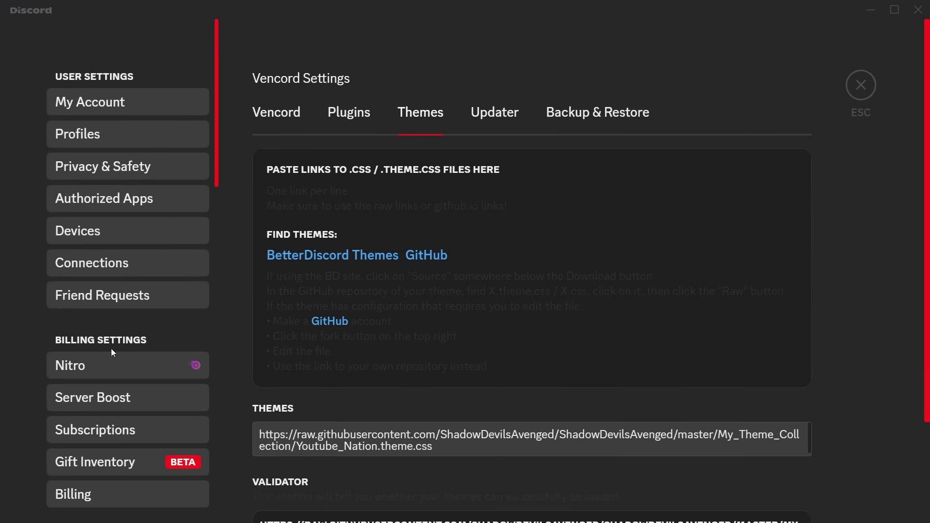
{"action": "scroll", "coordinate": [114, 353], "scroll_direction": "down", "scroll_amount": 3}
{"action": "scroll", "coordinate": [128, 402], "scroll_direction": "down", "scroll_amount": 1}
{"action": "left_click", "coordinate": [132, 418]}
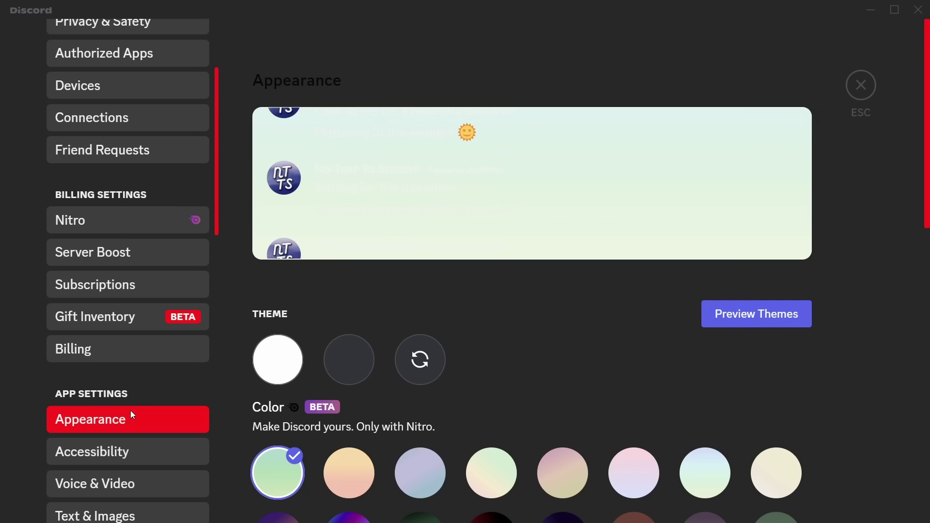
{"action": "left_click", "coordinate": [292, 362]}
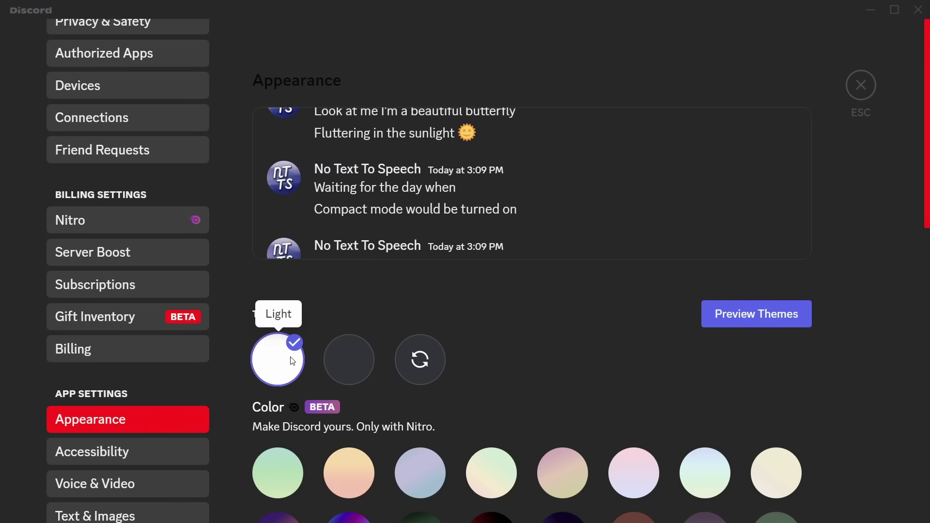
Set Discord's base theme back to Dark in the Appearance settings and close the settings
{"action": "left_click", "coordinate": [343, 367]}
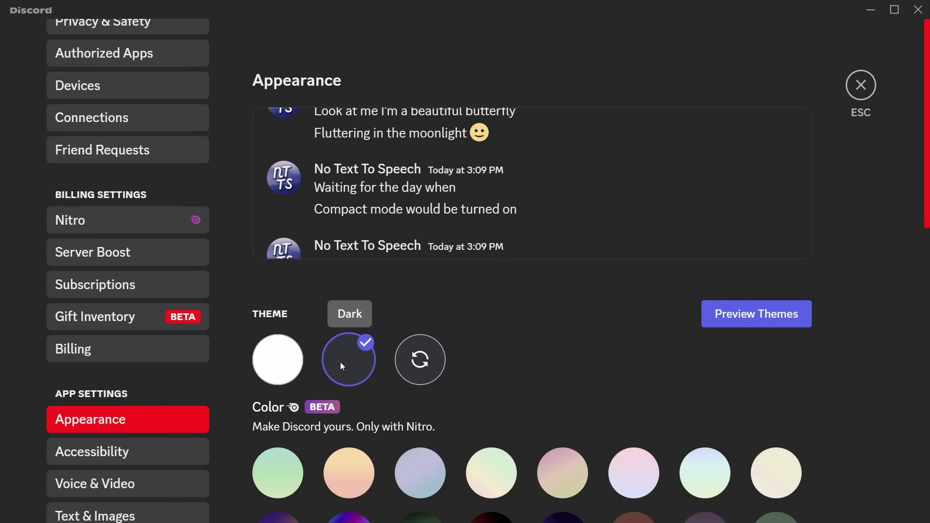
{"action": "left_click", "coordinate": [862, 86]}
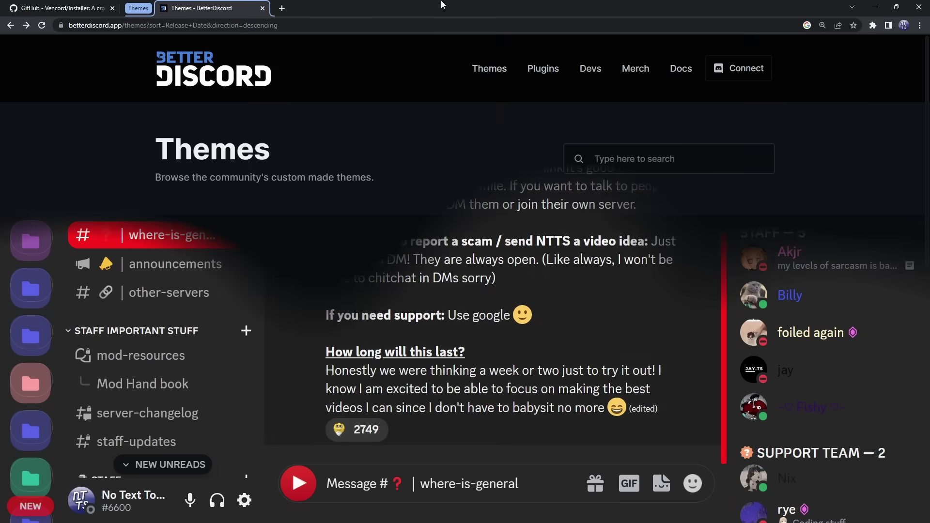
Open the Couve theme's page on BetterDiscord and follow its source link to the GitHub repository
{"action": "scroll", "coordinate": [581, 225], "scroll_direction": "down", "scroll_amount": 3}
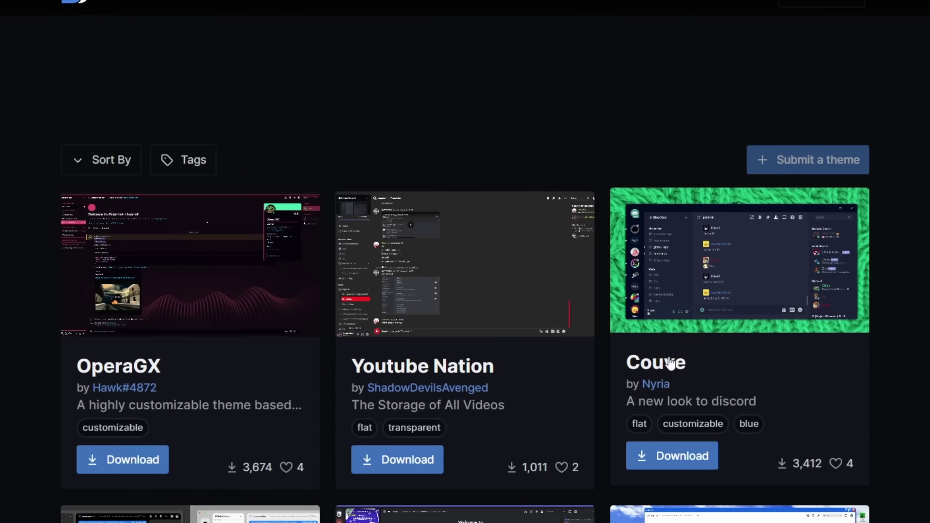
{"action": "left_click", "coordinate": [670, 364]}
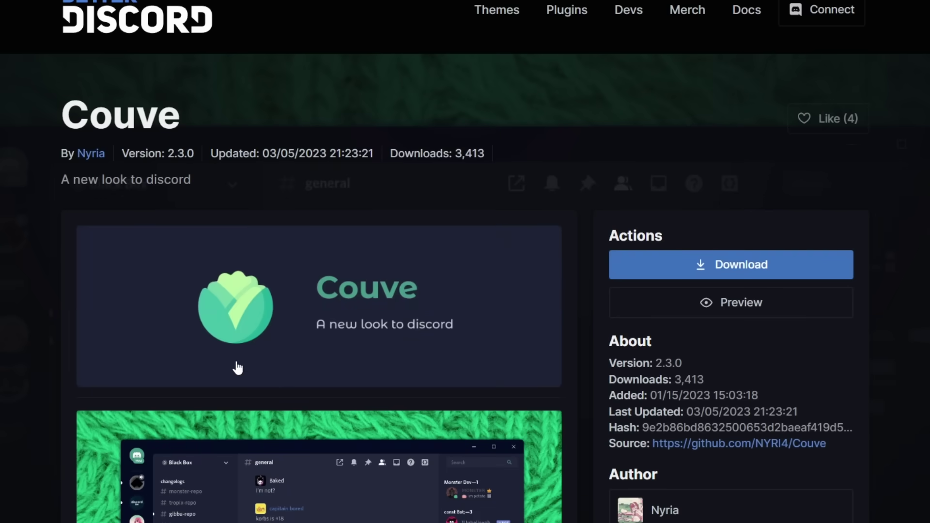
{"action": "scroll", "coordinate": [744, 228], "scroll_direction": "down", "scroll_amount": 5}
{"action": "left_click", "coordinate": [700, 192]}
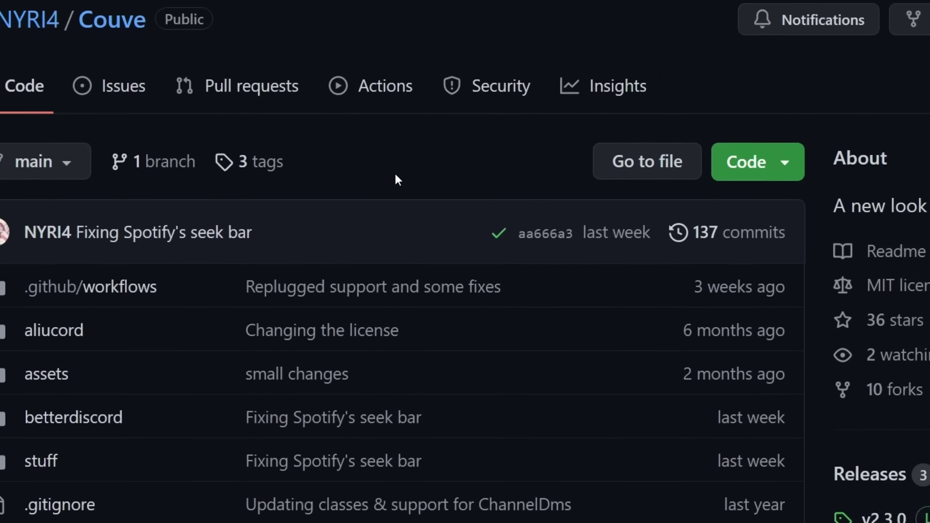
Copy the couve.theme.css URL given for Vencord in the installation section of the Couve repository's README
{"action": "scroll", "coordinate": [395, 179], "scroll_direction": "down", "scroll_amount": 5}
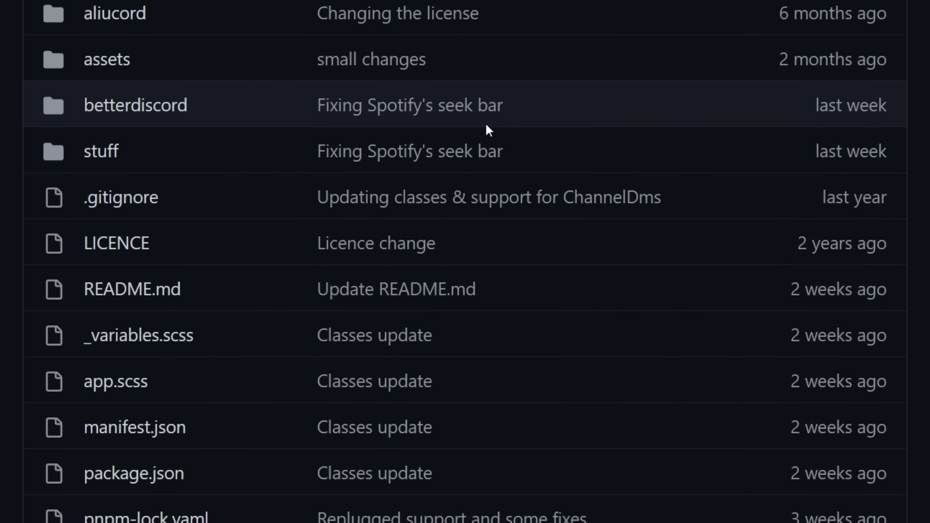
{"action": "scroll", "coordinate": [487, 128], "scroll_direction": "down", "scroll_amount": 15}
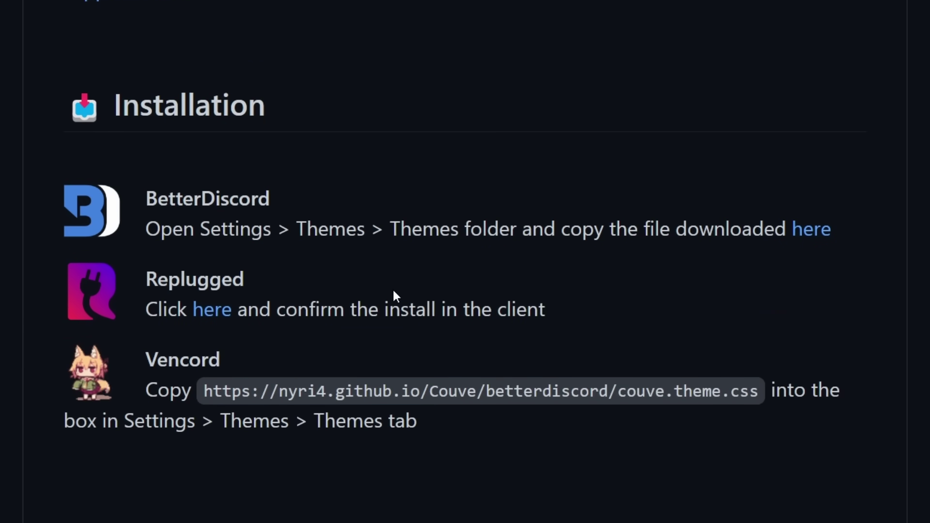
{"action": "left_click_drag", "start_coordinate": [204, 391], "coordinate": [775, 390]}
{"action": "key", "text": "ctrl+c"}
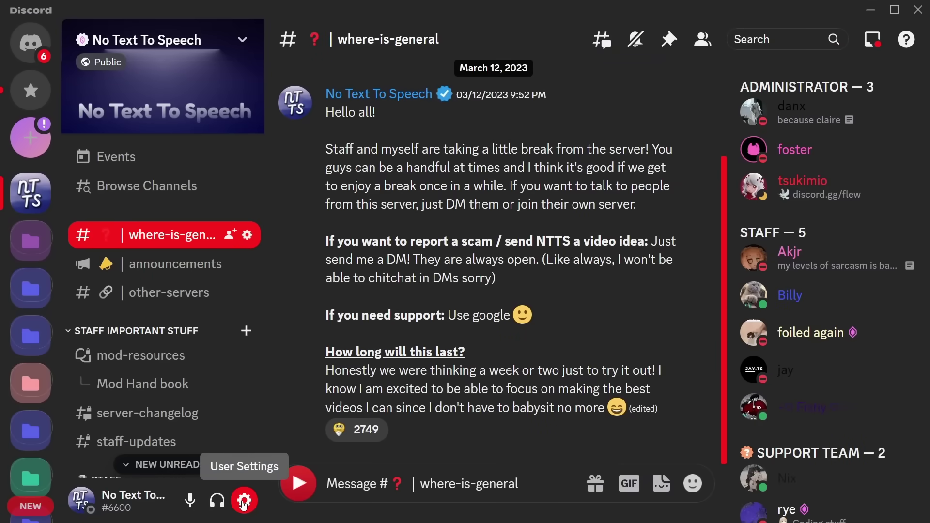
{"action": "left_click", "coordinate": [278, 511]}
{"action": "scroll", "coordinate": [197, 328], "scroll_direction": "down", "scroll_amount": 9}
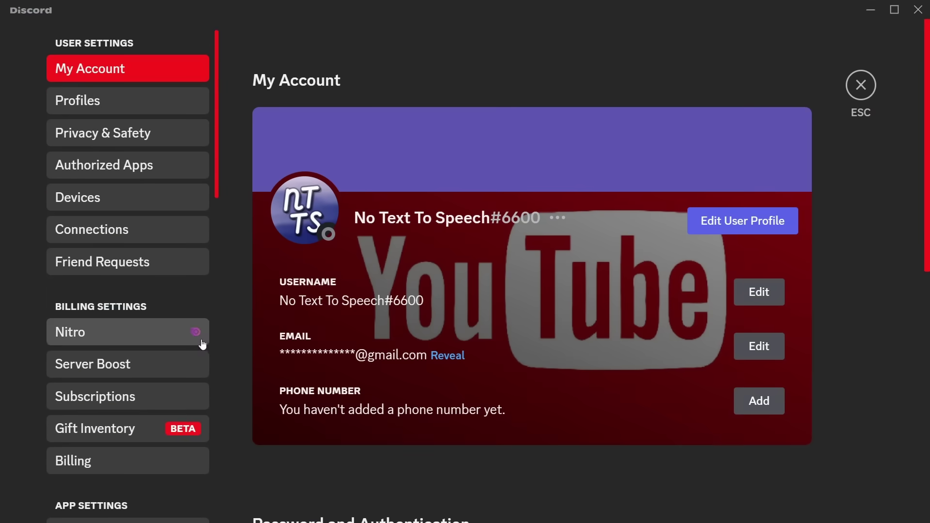
{"action": "scroll", "coordinate": [142, 348], "scroll_direction": "down", "scroll_amount": 3}
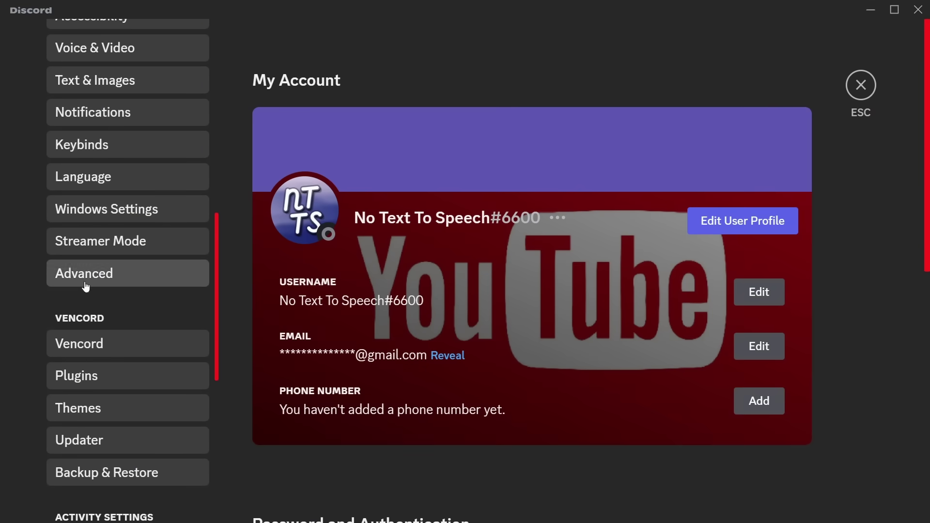
{"action": "scroll", "coordinate": [114, 291], "scroll_direction": "down", "scroll_amount": 1}
{"action": "left_click", "coordinate": [90, 376]}
{"action": "left_click_drag", "start_coordinate": [427, 458], "coordinate": [223, 445]}
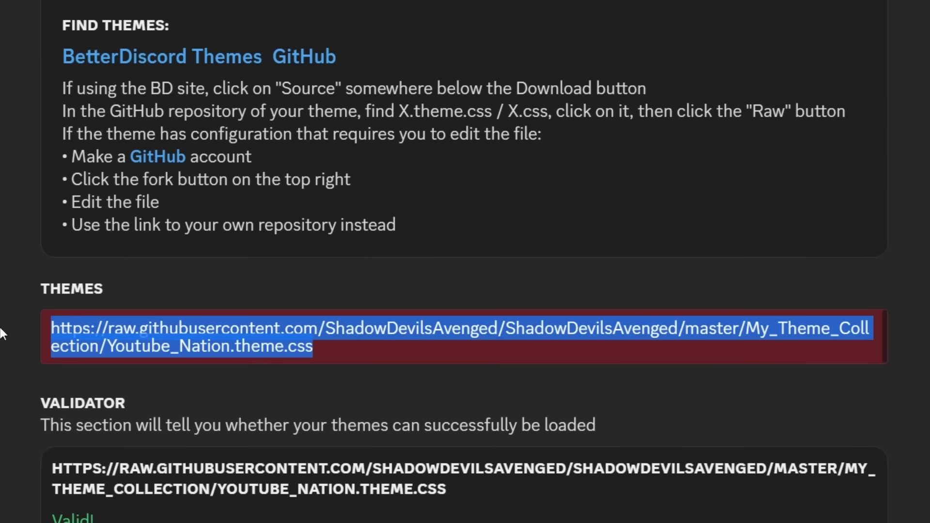
{"action": "key", "text": "BackSpace"}
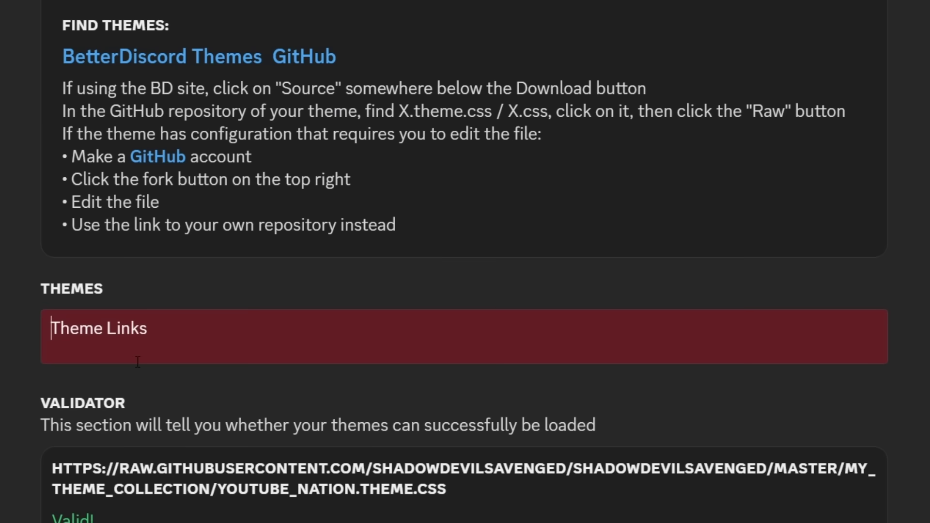
{"action": "key", "text": "ctrl+v"}
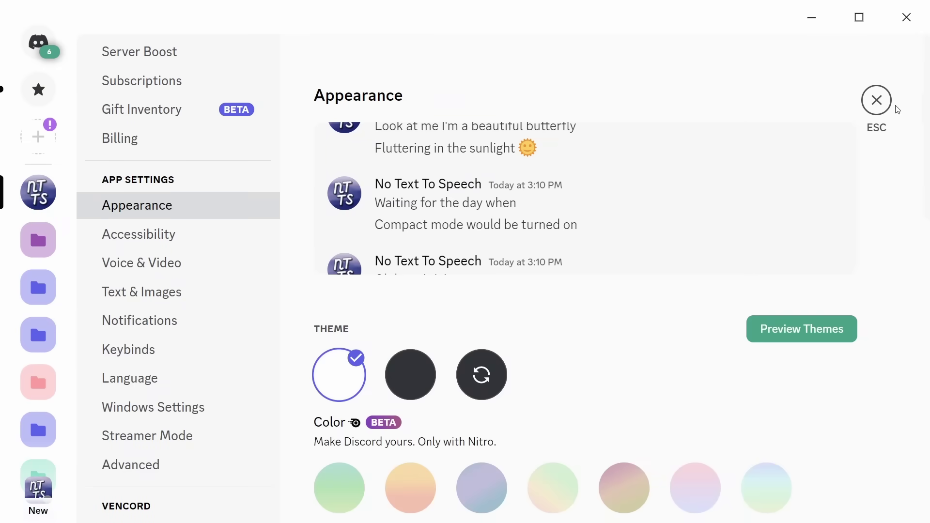
View the server in the light variant of Couve, set the base theme to Dark in Appearance, and return to the server
{"action": "key", "text": "Escape"}
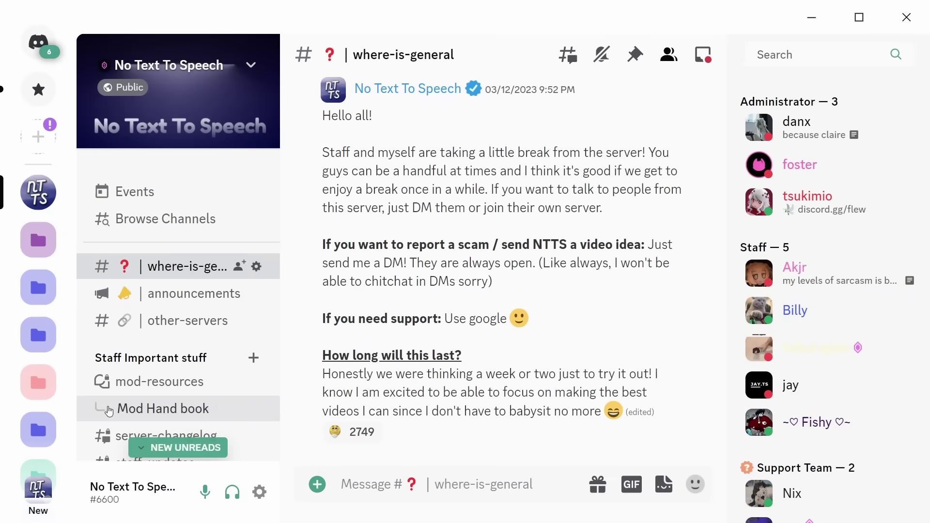
{"action": "left_click", "coordinate": [260, 492]}
{"action": "scroll", "coordinate": [182, 346], "scroll_direction": "down", "scroll_amount": 3}
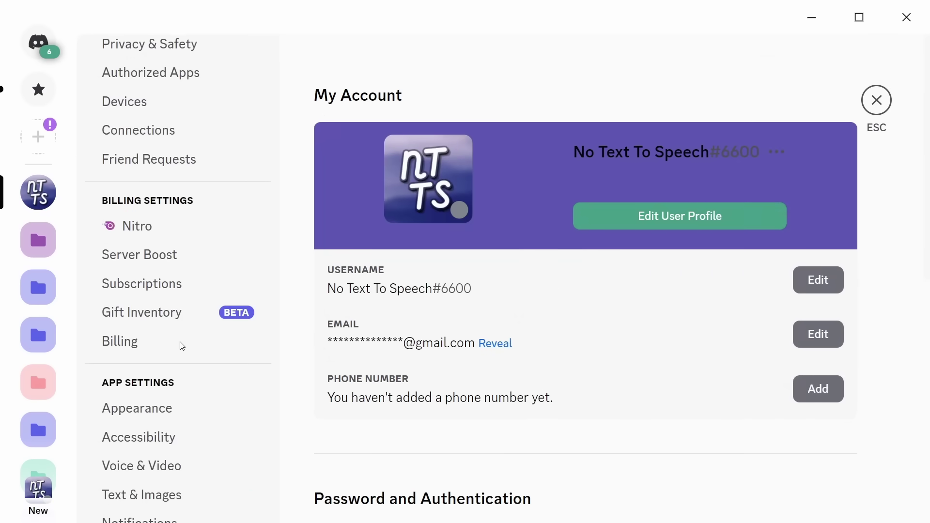
{"action": "scroll", "coordinate": [183, 346], "scroll_direction": "down", "scroll_amount": 2}
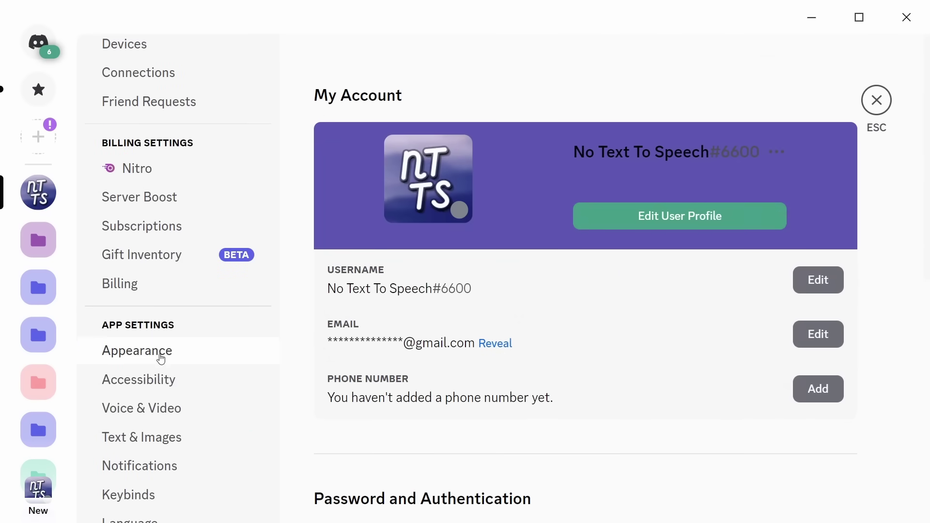
{"action": "left_click", "coordinate": [128, 358]}
{"action": "left_click", "coordinate": [878, 99]}
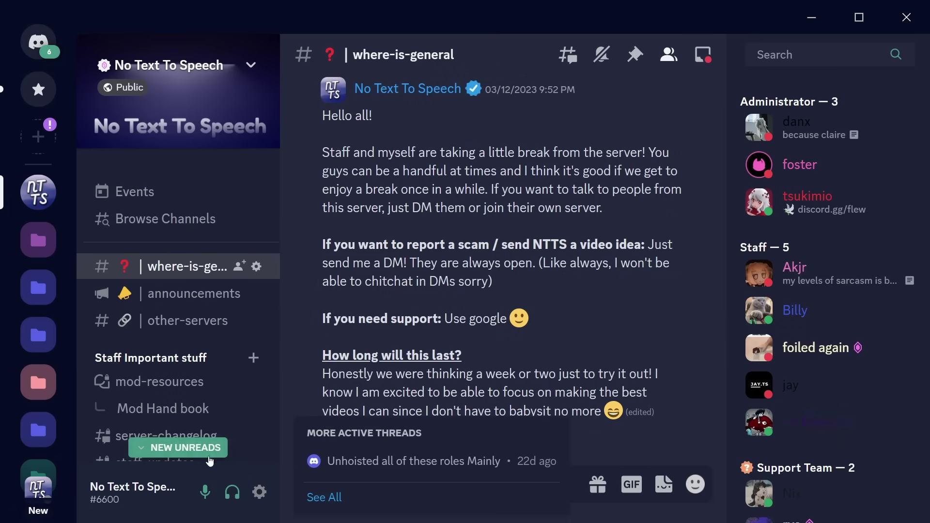
Examine the plugins offered in Vencord's plugin list, including FakeNitro and FriendInvites
{"action": "left_click", "coordinate": [260, 492]}
{"action": "scroll", "coordinate": [189, 411], "scroll_direction": "down", "scroll_amount": 10}
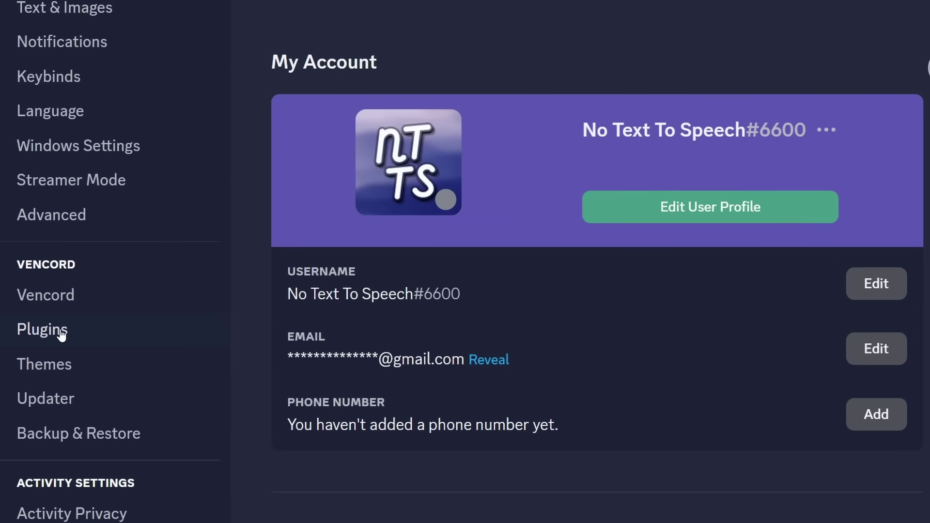
{"action": "left_click", "coordinate": [60, 333]}
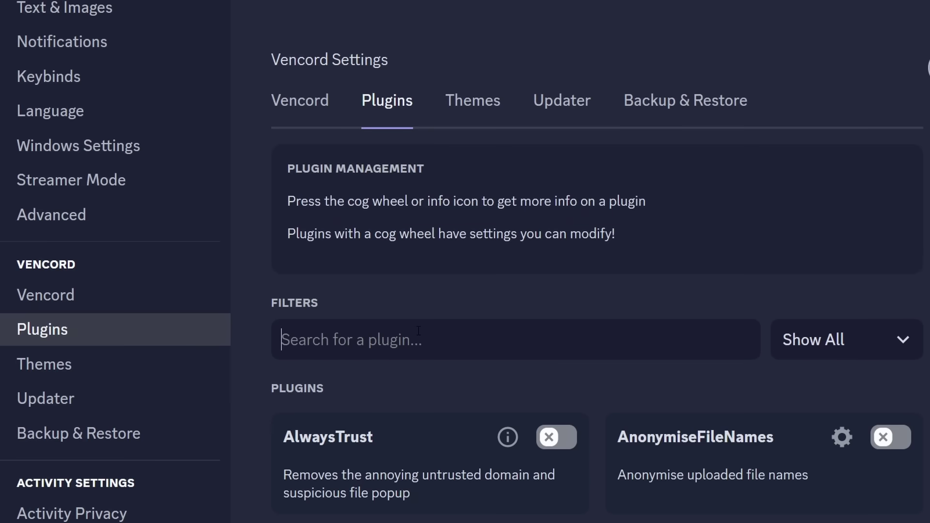
{"action": "scroll", "coordinate": [466, 391], "scroll_direction": "down", "scroll_amount": 3}
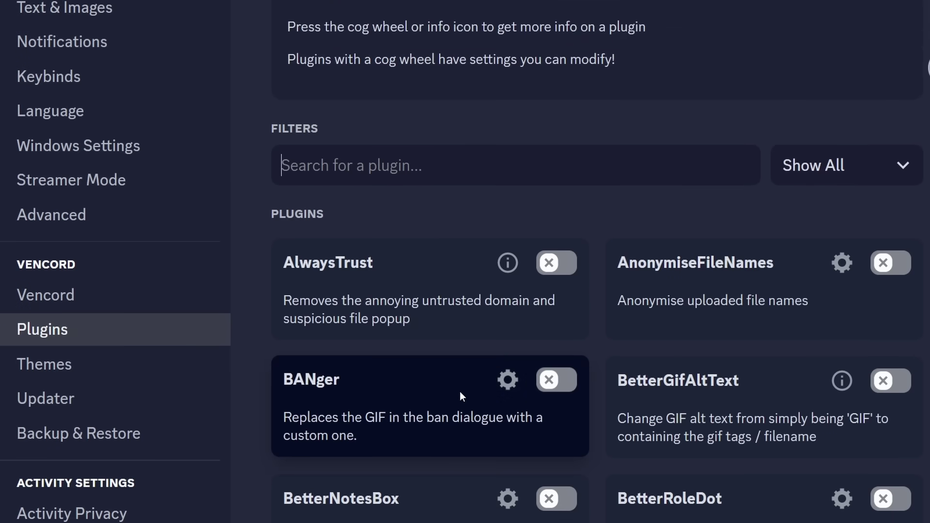
{"action": "scroll", "coordinate": [446, 384], "scroll_direction": "down", "scroll_amount": 10}
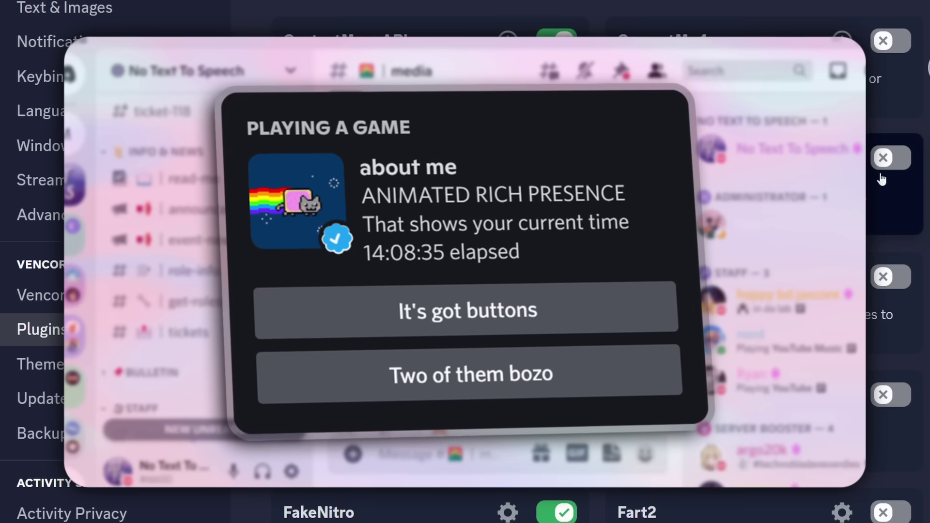
{"action": "scroll", "coordinate": [888, 176], "scroll_direction": "down", "scroll_amount": 8}
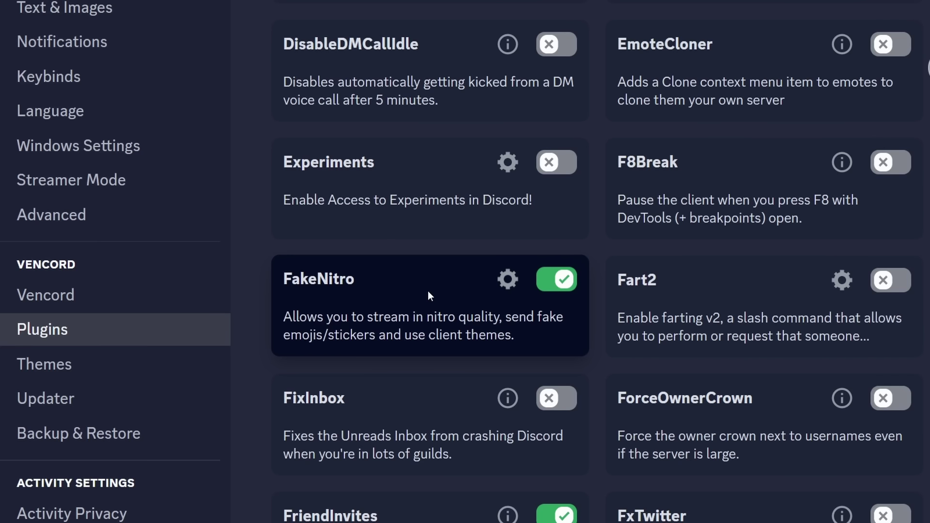
{"action": "scroll", "coordinate": [428, 290], "scroll_direction": "down", "scroll_amount": 5}
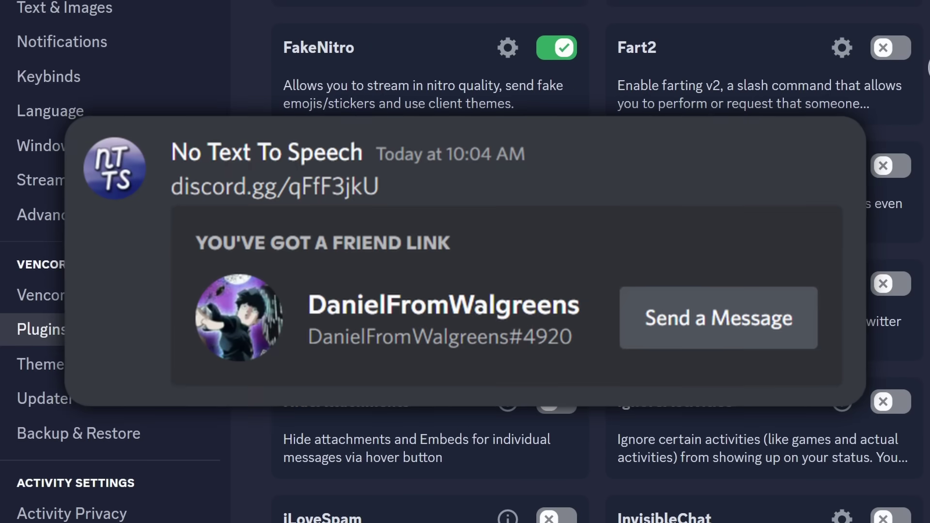
{"action": "scroll", "coordinate": [408, 274], "scroll_direction": "down", "scroll_amount": 3}
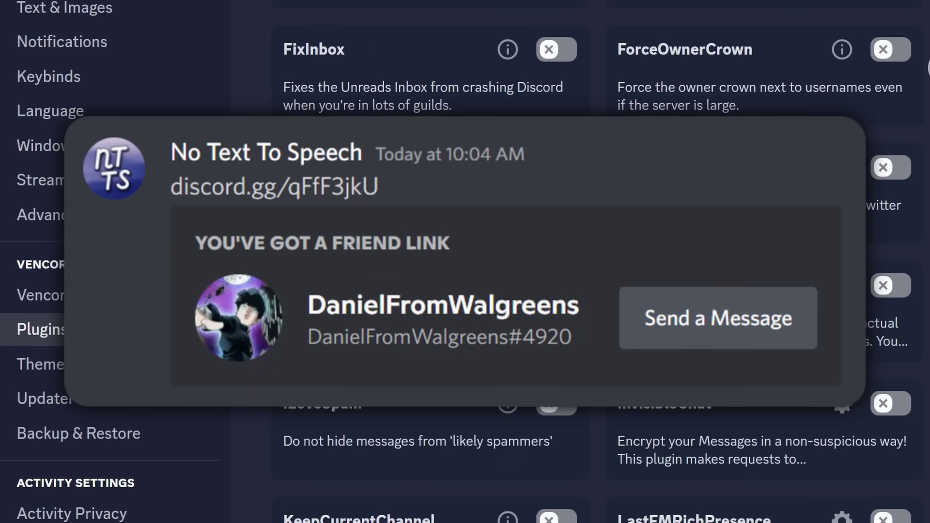
{"action": "scroll", "coordinate": [408, 274], "scroll_direction": "down", "scroll_amount": 3}
{"action": "scroll", "coordinate": [408, 275], "scroll_direction": "down", "scroll_amount": 3}
Enable the PlainFolderIcon plugin in Vencord and look over the neighbouring plugins
{"action": "scroll", "coordinate": [601, 208], "scroll_direction": "down", "scroll_amount": 15}
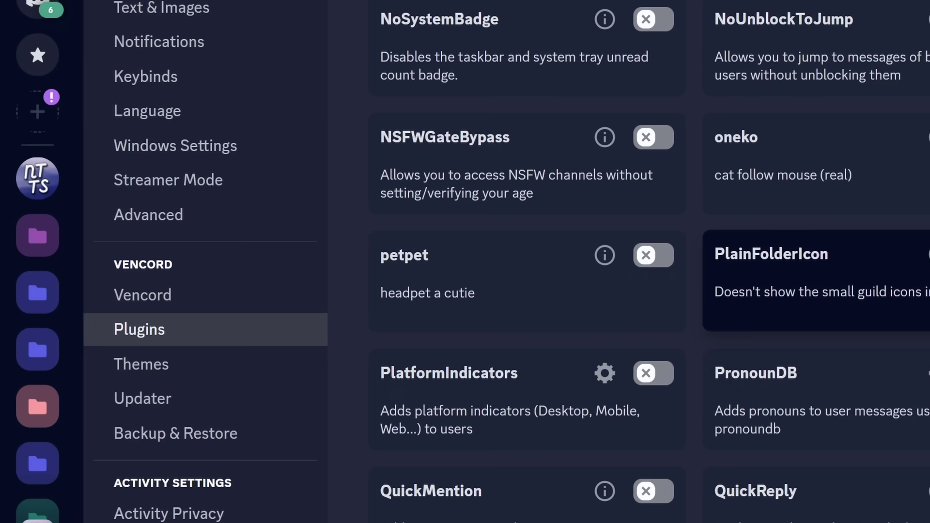
{"action": "left_click", "coordinate": [893, 253]}
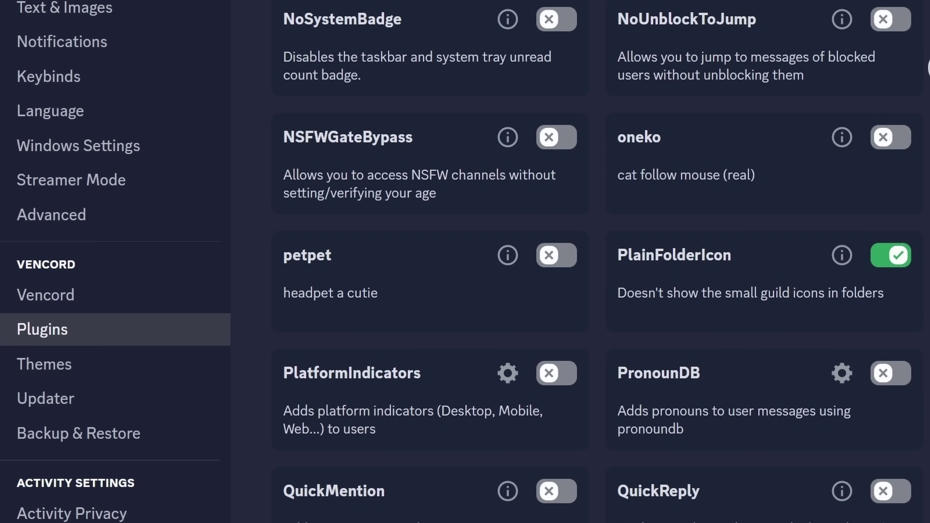
{"action": "scroll", "coordinate": [588, 334], "scroll_direction": "down", "scroll_amount": 1}
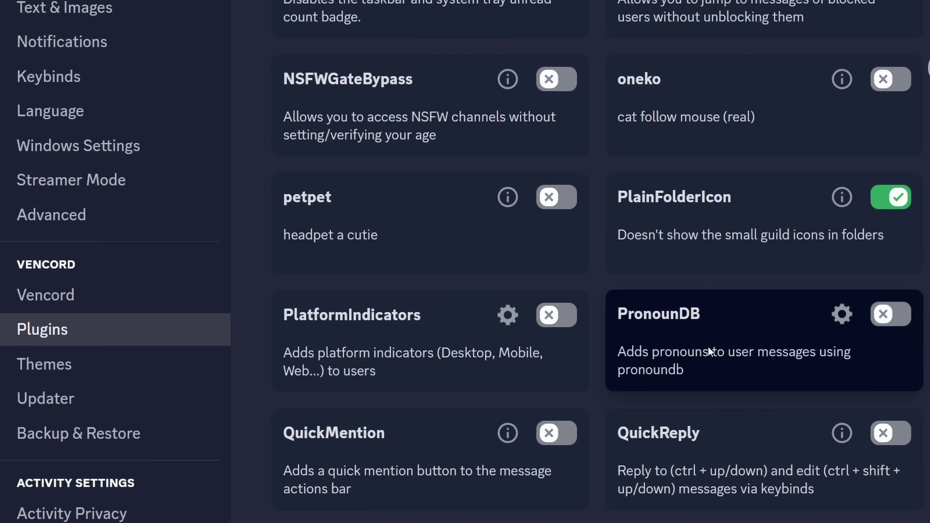
{"action": "scroll", "coordinate": [710, 347], "scroll_direction": "up", "scroll_amount": 10}
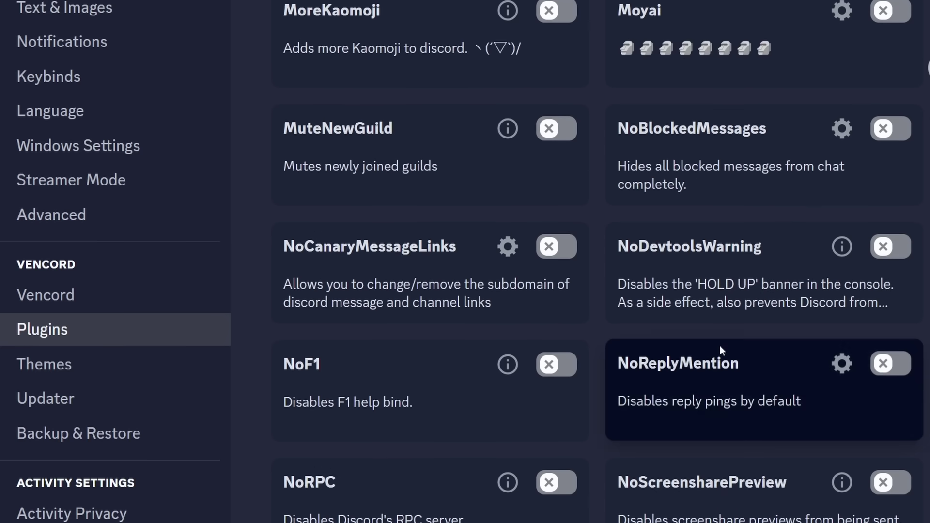
{"action": "scroll", "coordinate": [719, 345], "scroll_direction": "up", "scroll_amount": 4}
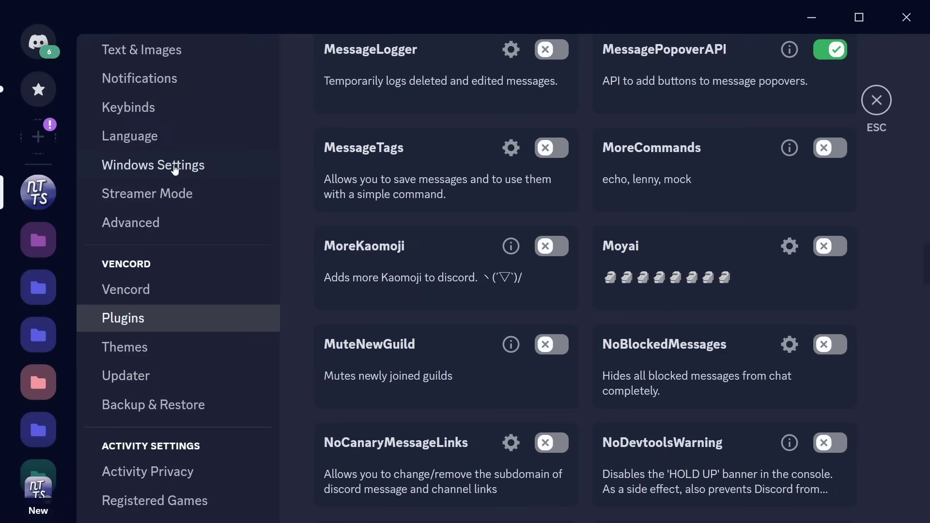
Close Discord and uninstall Vencord from the stable Discord install using VencordInstaller.exe in the Downloads folder
{"action": "left_click", "coordinate": [163, 168]}
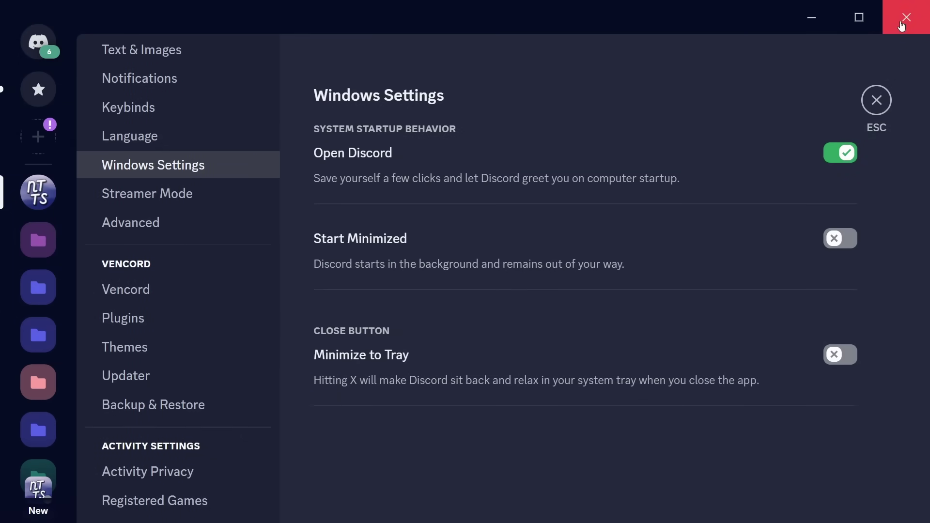
{"action": "left_click", "coordinate": [902, 25]}
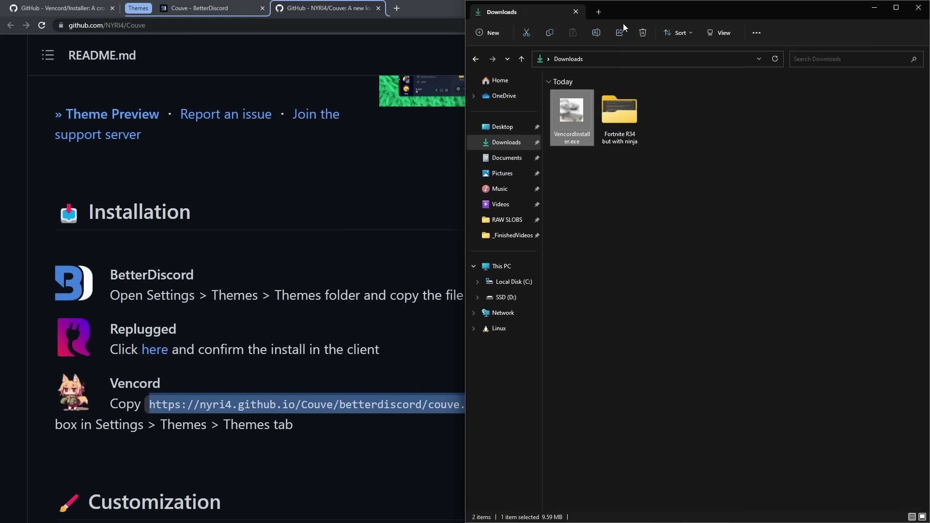
{"action": "double_click", "coordinate": [641, 8]}
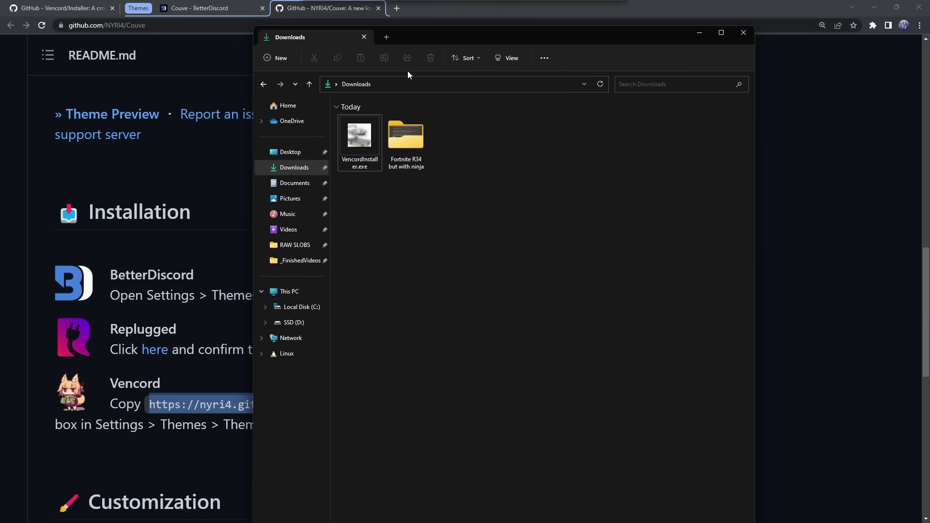
{"action": "double_click", "coordinate": [359, 141]}
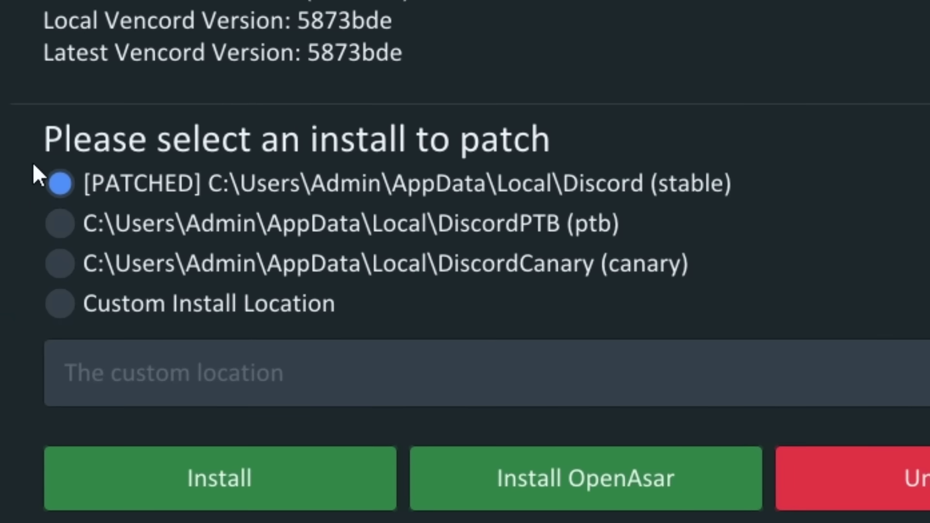
{"action": "left_click", "coordinate": [916, 472]}
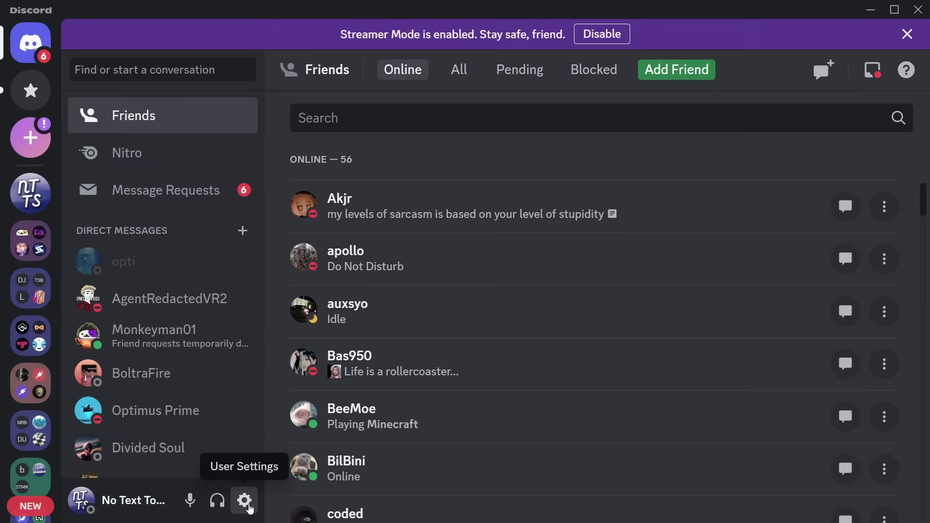
Check the reopened Discord's user settings for the Vencord section
{"action": "left_click", "coordinate": [245, 498]}
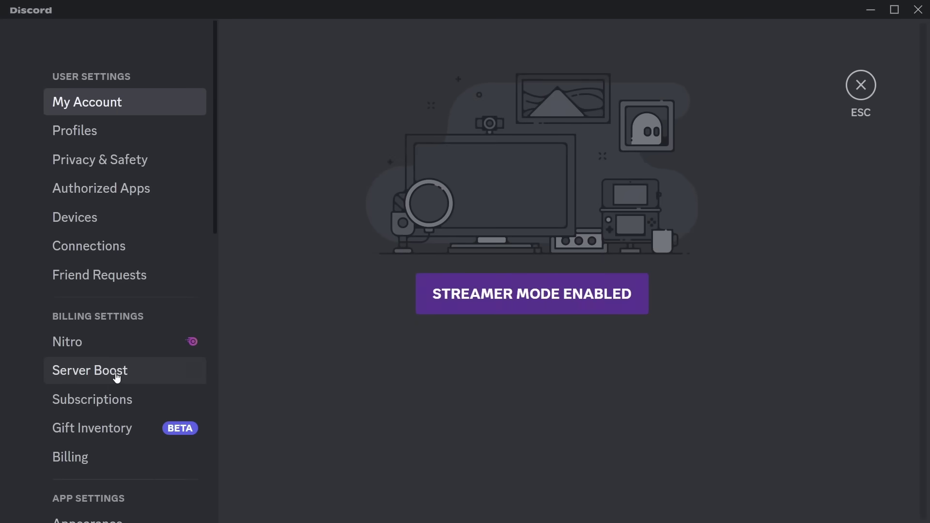
{"action": "scroll", "coordinate": [174, 375], "scroll_direction": "down", "scroll_amount": 10}
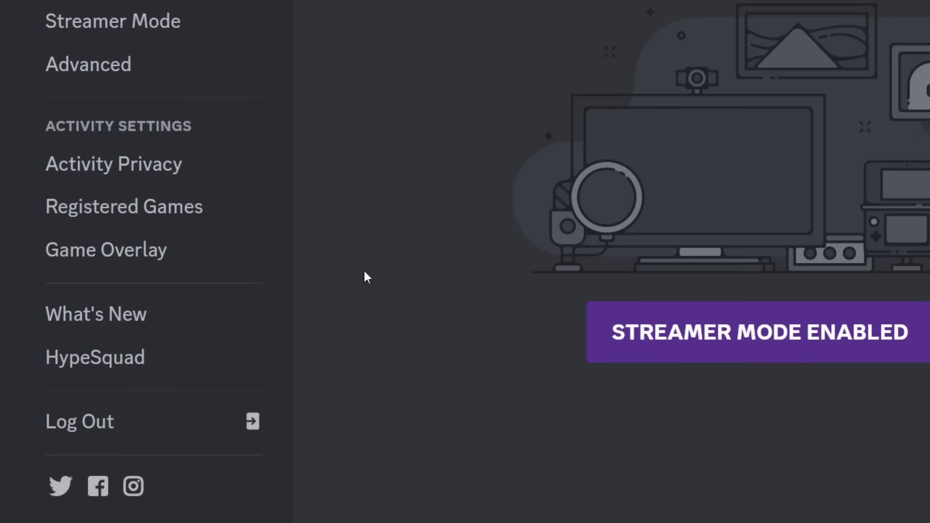